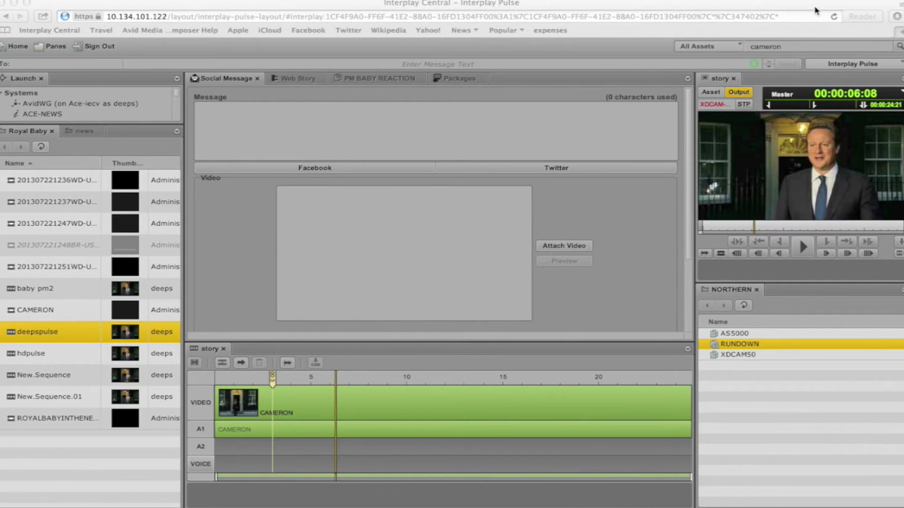
Step: Show the list of workspace layouts from the Interplay Pulse layout dropdown
{"action": "left_click", "coordinate": [893, 68]}
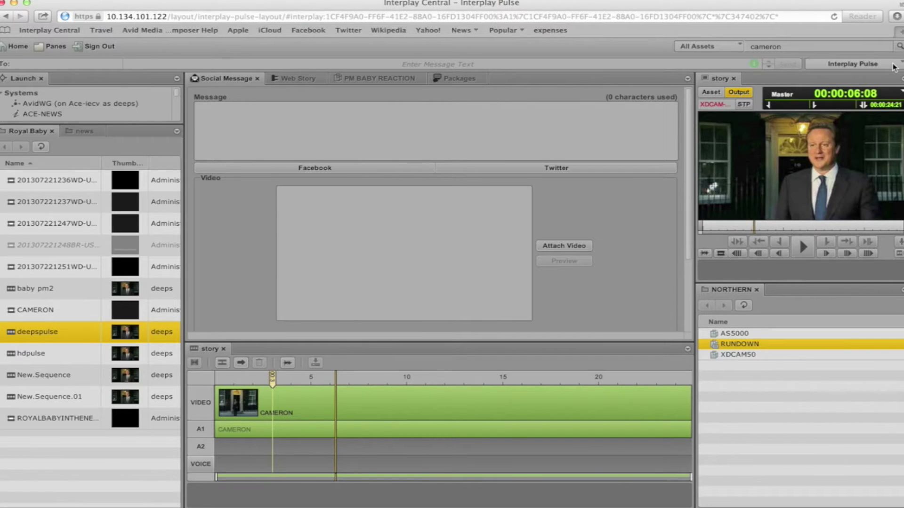
{"action": "left_click", "coordinate": [893, 68]}
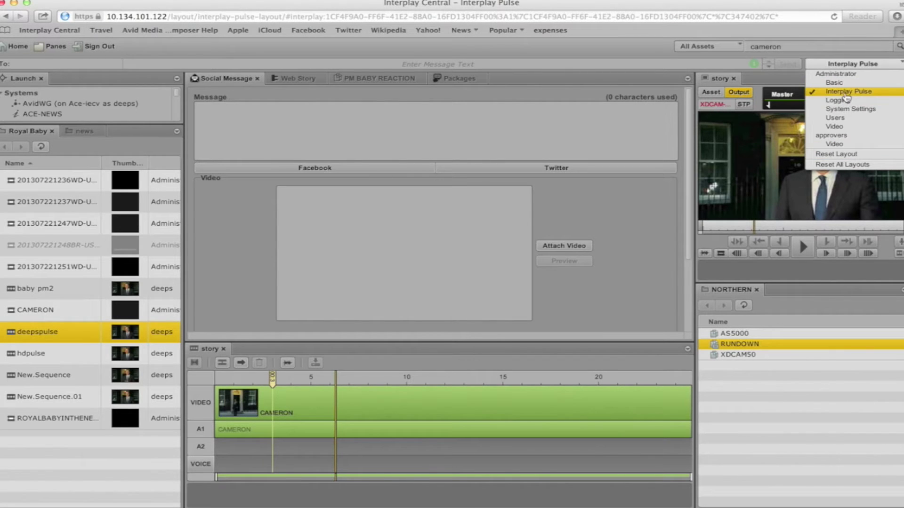
Step: Open the PM BABY REACTION story, read its script and scrub the clip to about 13 seconds
{"action": "left_click", "coordinate": [371, 86]}
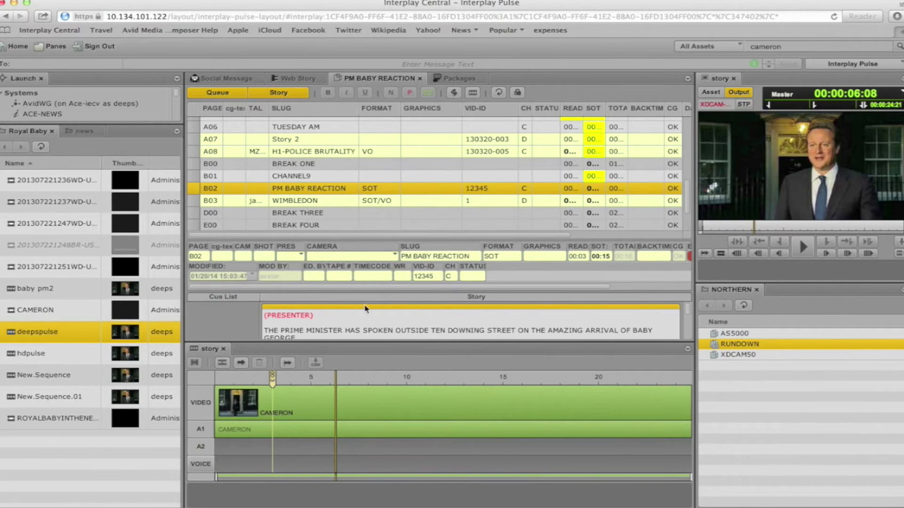
{"action": "scroll", "coordinate": [337, 326], "scroll_direction": "down", "scroll_amount": 1}
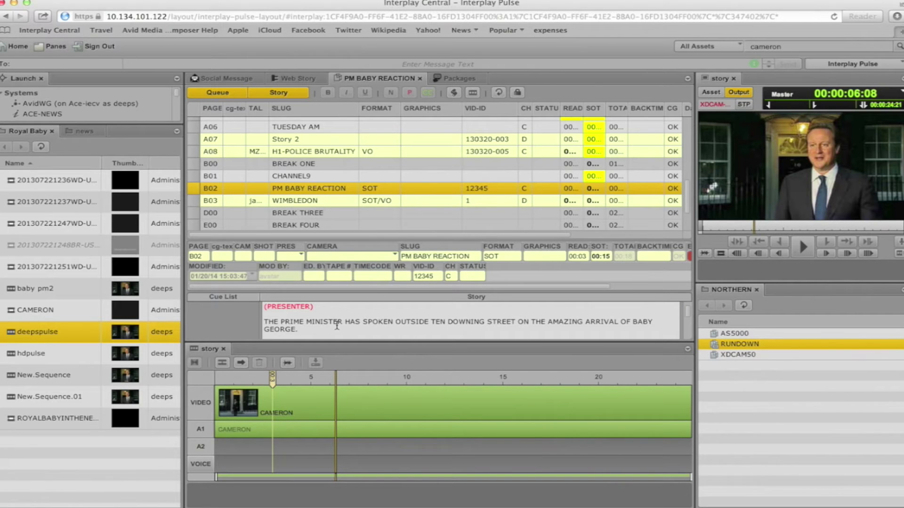
{"action": "left_click_drag", "start_coordinate": [304, 379], "coordinate": [472, 377]}
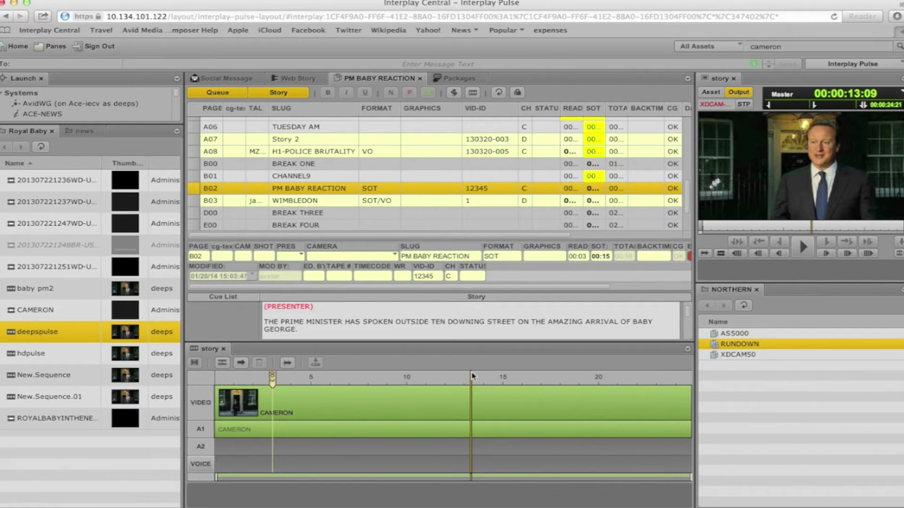
{"action": "left_click", "coordinate": [250, 81]}
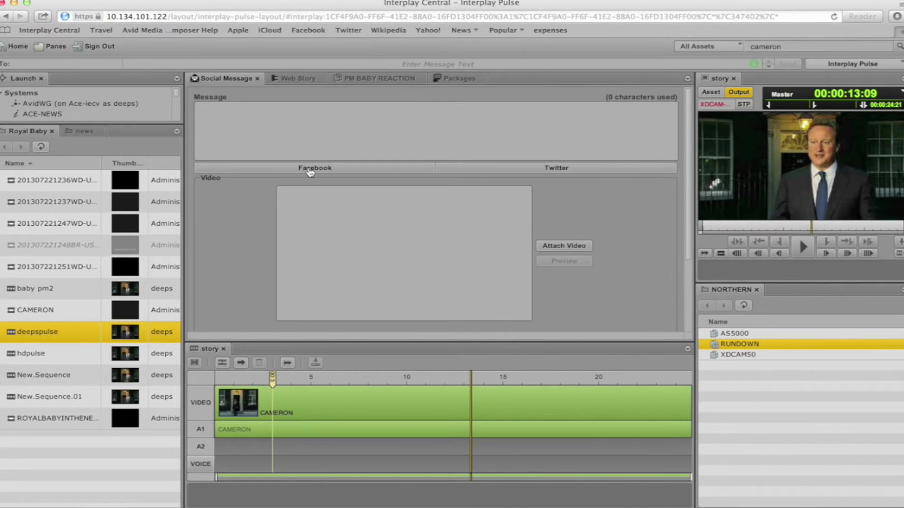
Step: Load the iNEWS story so the message holds the Prime Minister and baby George text and 'story' video
{"action": "scroll", "coordinate": [588, 165], "scroll_direction": "down", "scroll_amount": 5}
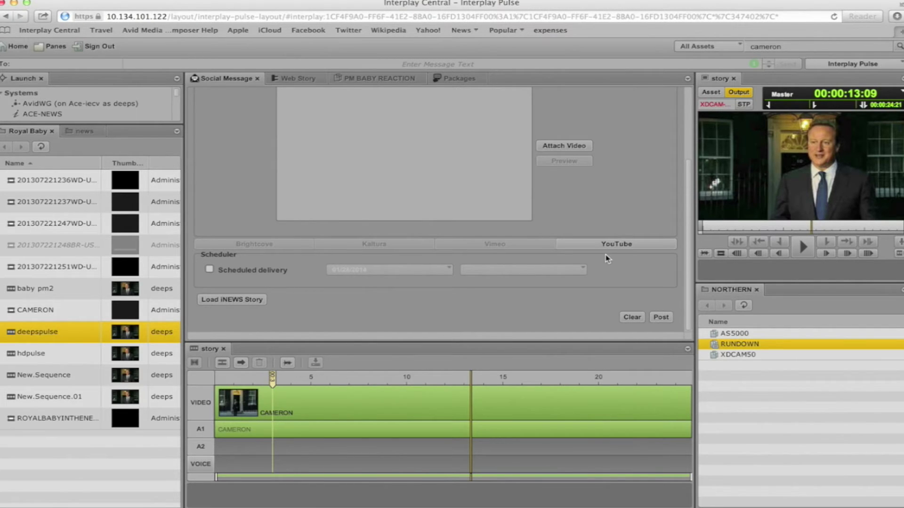
{"action": "left_click", "coordinate": [248, 304]}
{"action": "left_click", "coordinate": [744, 94]}
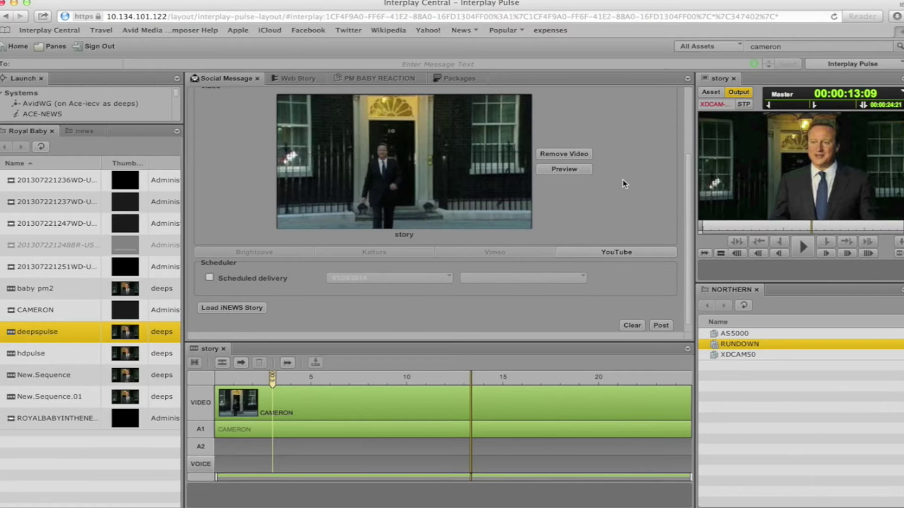
{"action": "scroll", "coordinate": [622, 185], "scroll_direction": "up", "scroll_amount": 4}
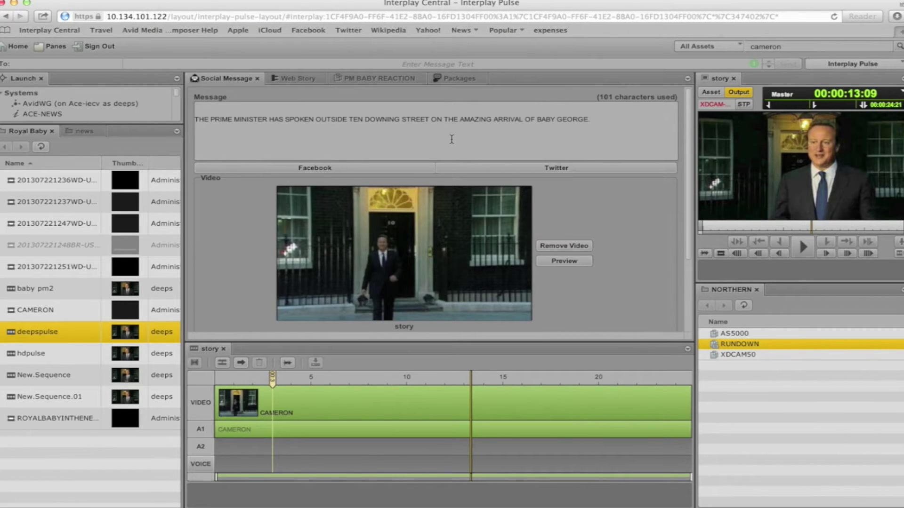
Step: Choose the ACE Twitter profile and fill the tweet with the story's script line, leaving 39 characters
{"action": "left_click", "coordinate": [559, 171]}
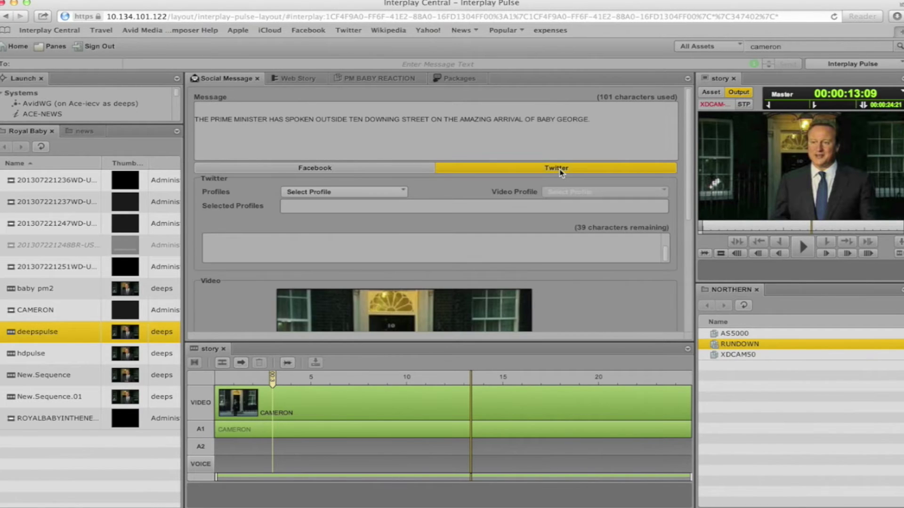
{"action": "left_click", "coordinate": [370, 194]}
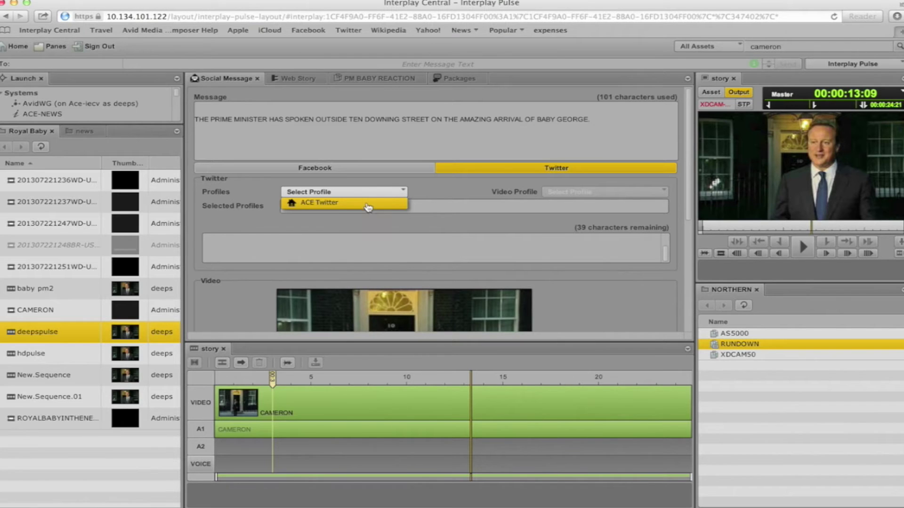
{"action": "left_click", "coordinate": [370, 203]}
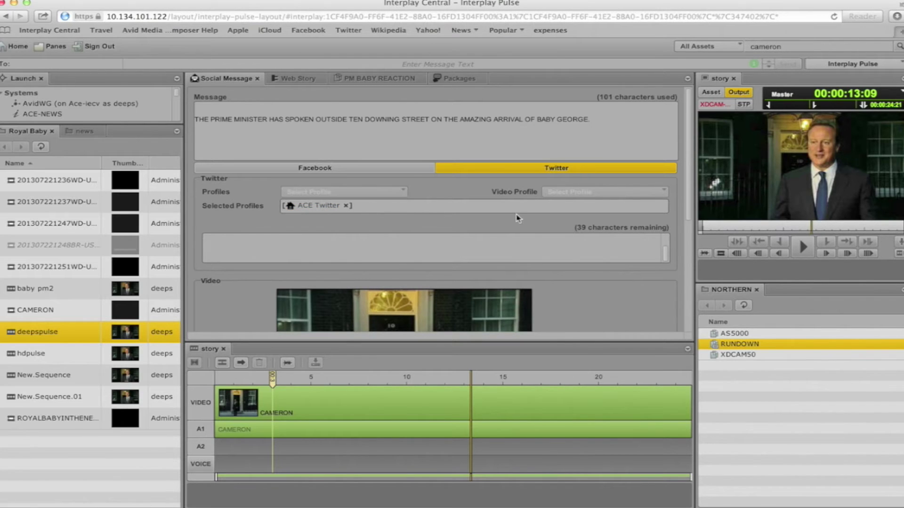
{"action": "left_click", "coordinate": [479, 127]}
{"action": "left_click", "coordinate": [466, 235]}
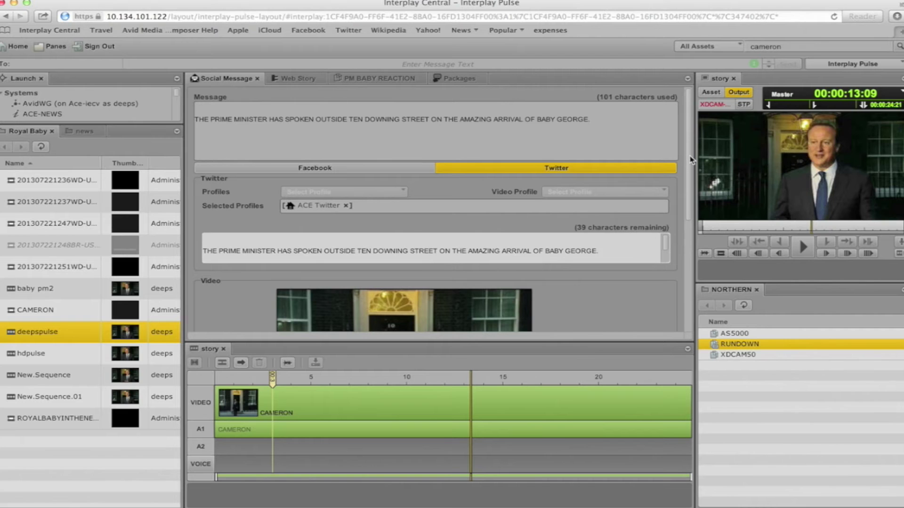
{"action": "left_click_drag", "start_coordinate": [691, 160], "coordinate": [688, 258]}
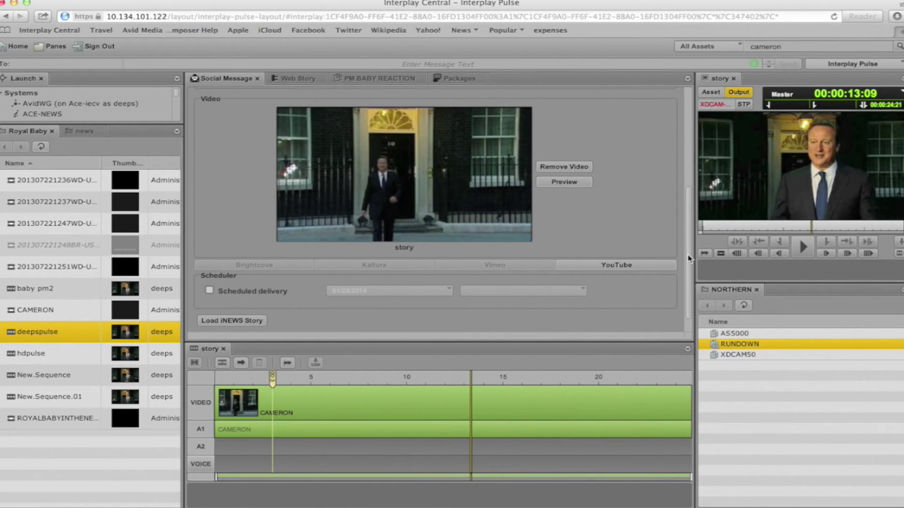
Step: Select the ACE Youtube profile and title the video 'story of baby arrival'
{"action": "left_click", "coordinate": [638, 270]}
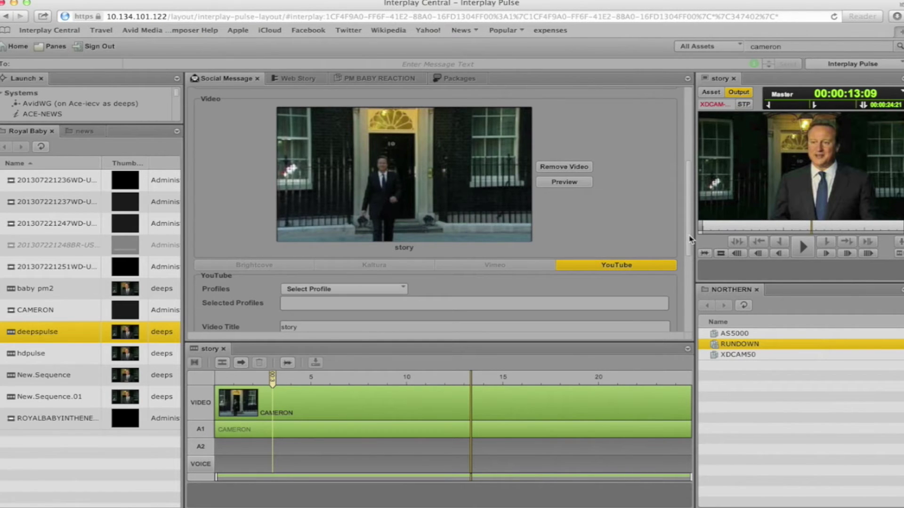
{"action": "scroll", "coordinate": [690, 240], "scroll_direction": "down", "scroll_amount": 3}
{"action": "left_click", "coordinate": [348, 214]}
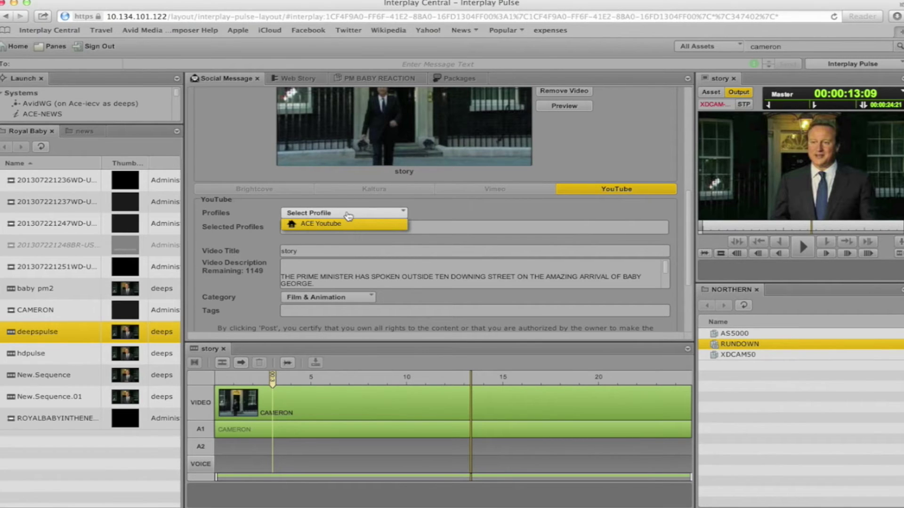
{"action": "left_click", "coordinate": [348, 224]}
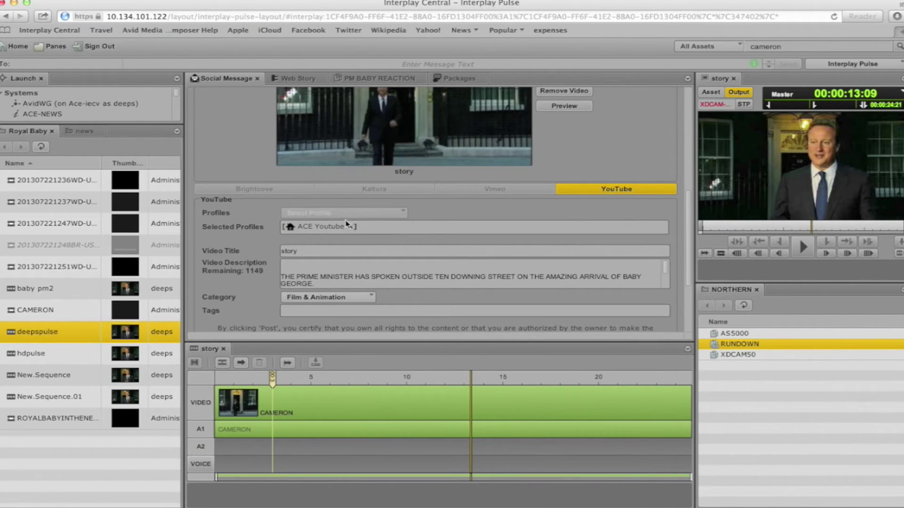
{"action": "left_click", "coordinate": [323, 252]}
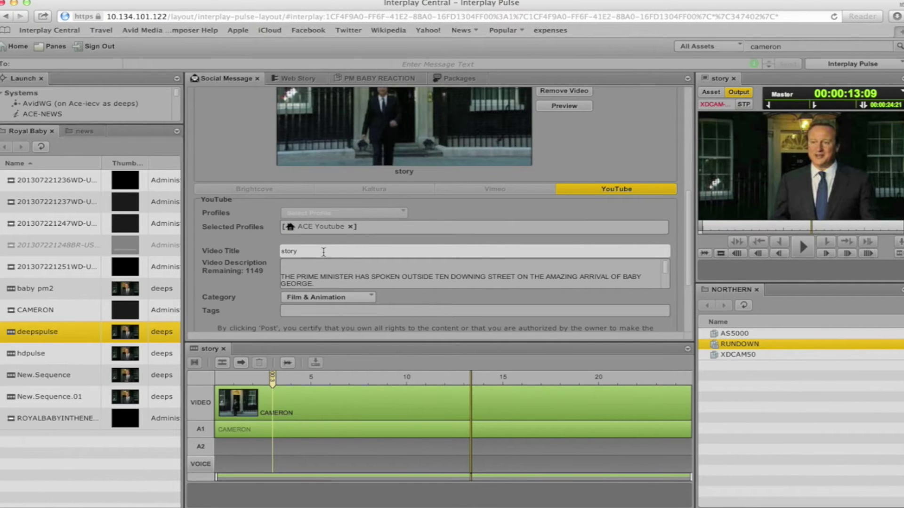
{"action": "type", "text": "of baby arrival"}
Step: Keep Film & Animation as the category and post the YouTube video
{"action": "left_click", "coordinate": [323, 298]}
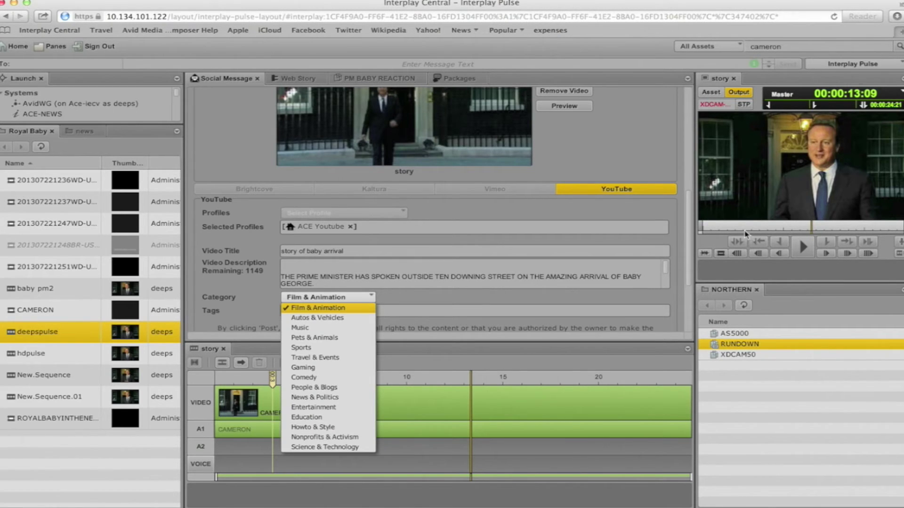
{"action": "left_click", "coordinate": [691, 231]}
{"action": "scroll", "coordinate": [690, 249], "scroll_direction": "down", "scroll_amount": 1}
{"action": "scroll", "coordinate": [690, 249], "scroll_direction": "down", "scroll_amount": 5}
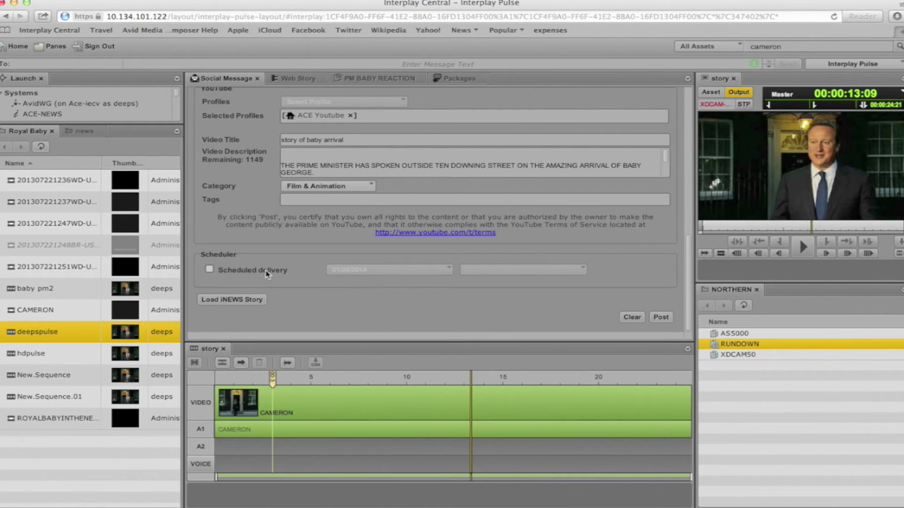
{"action": "left_click", "coordinate": [661, 317]}
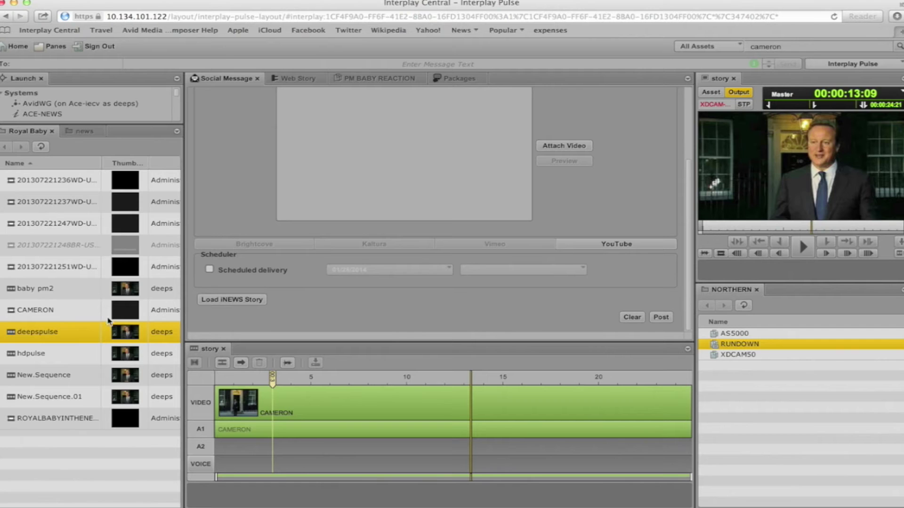
Step: Attach the 'story' clip as the video of the cleared social message
{"action": "left_click_drag", "start_coordinate": [126, 335], "coordinate": [725, 231]}
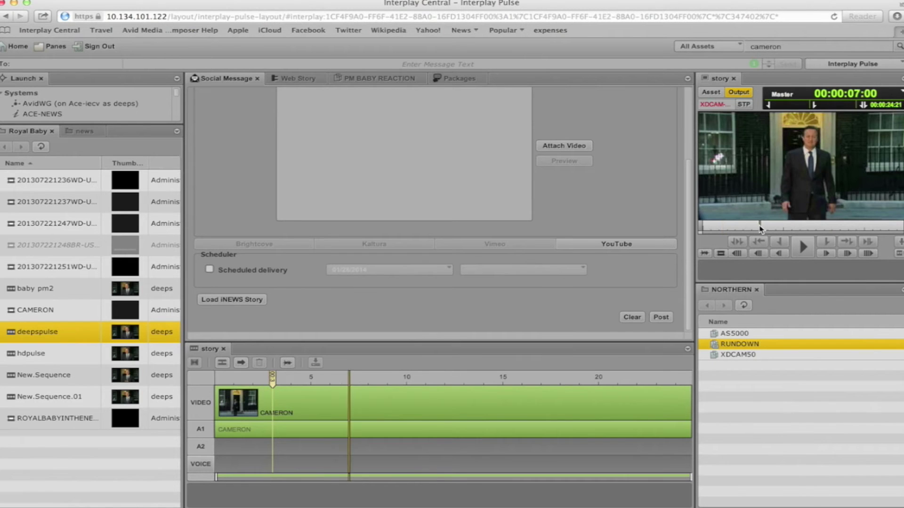
{"action": "left_click", "coordinate": [574, 149]}
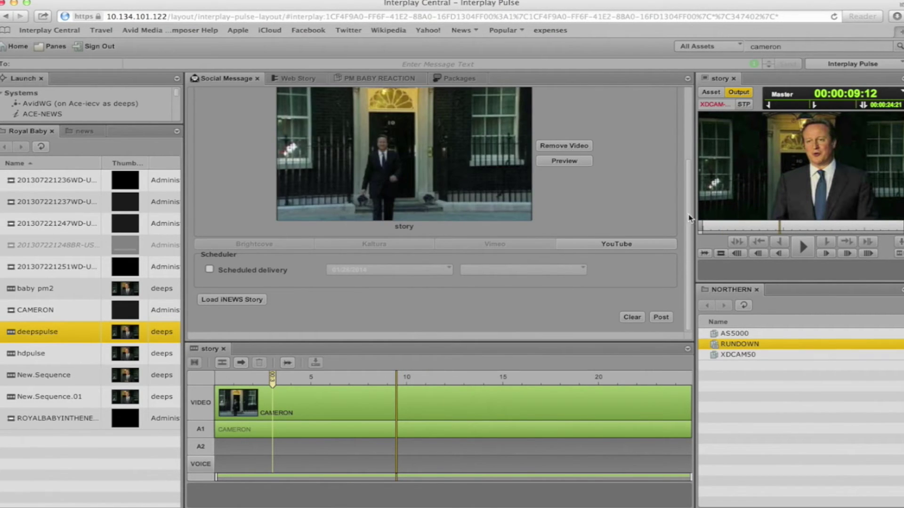
{"action": "left_click_drag", "start_coordinate": [689, 216], "coordinate": [693, 146]}
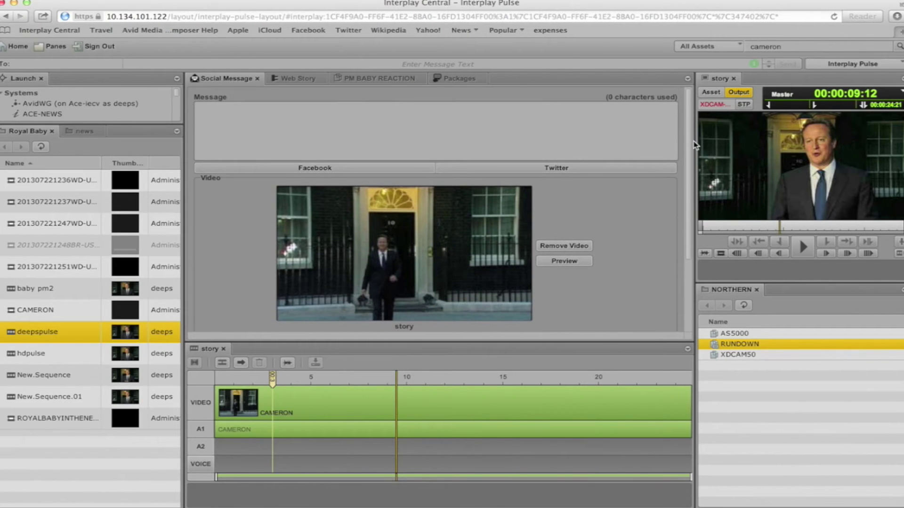
{"action": "left_click", "coordinate": [554, 170]}
Step: With the ACE Twitter profile, write the tweet 'this tweet of the pm talking about baby george #avid'
{"action": "left_click", "coordinate": [367, 198]}
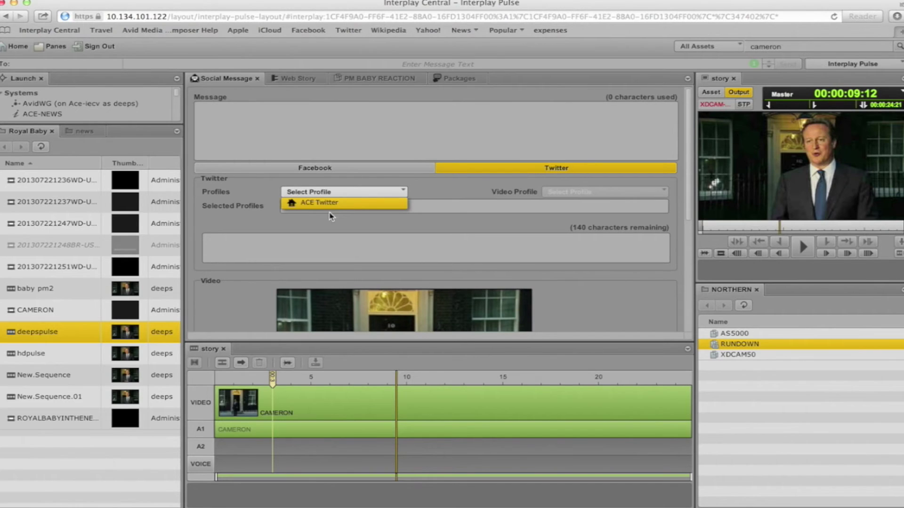
{"action": "left_click", "coordinate": [331, 208]}
{"action": "left_click", "coordinate": [266, 245]}
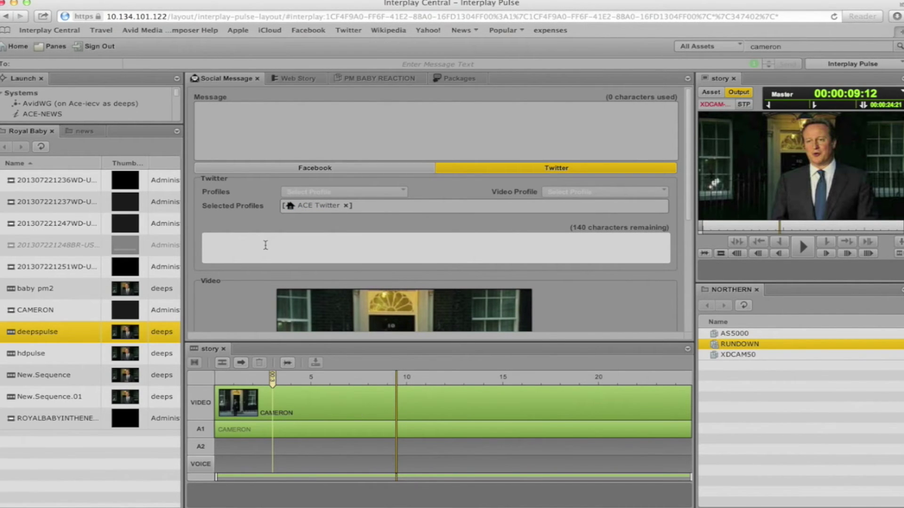
{"action": "type", "text": "this tw"}
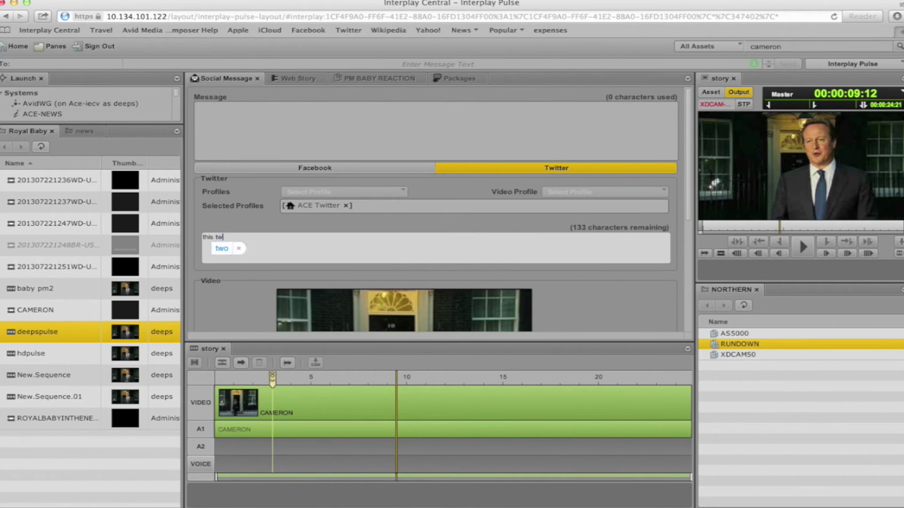
{"action": "type", "text": "eet of the pm "}
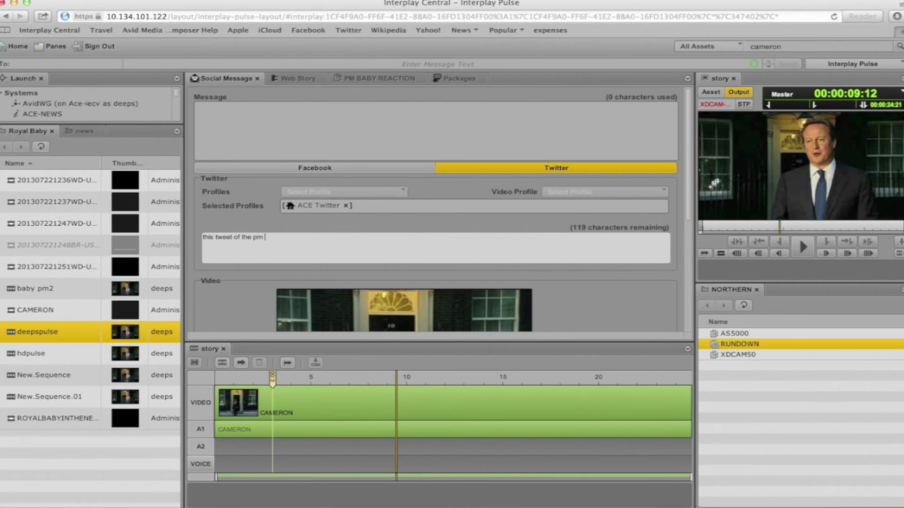
{"action": "type", "text": "talking about baby george"}
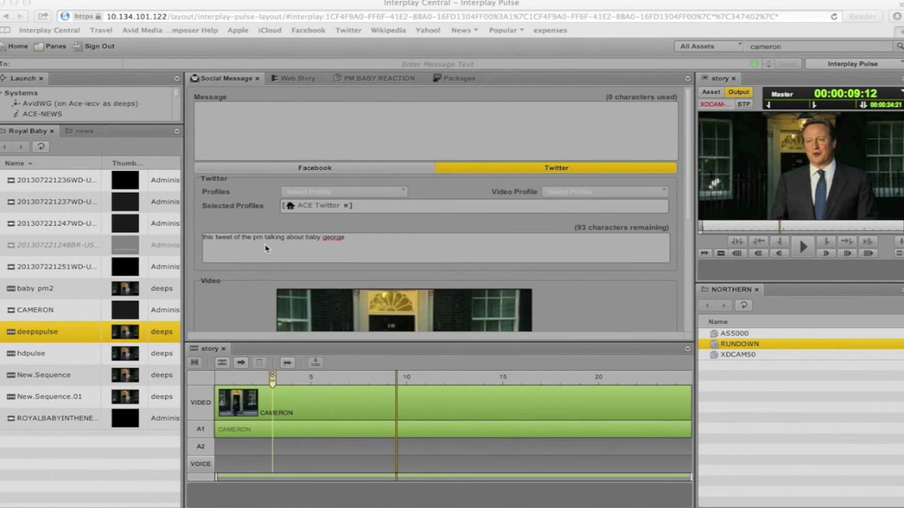
{"action": "left_click", "coordinate": [363, 240]}
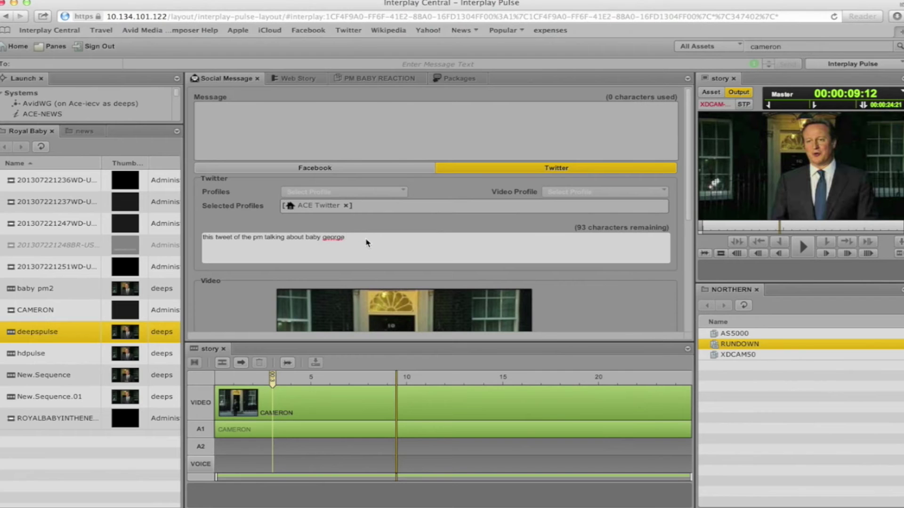
{"action": "type", "text": "#avid"}
Step: Attempt to post the tweet, which fails because the Message field is empty
{"action": "scroll", "coordinate": [366, 245], "scroll_direction": "down", "scroll_amount": 5}
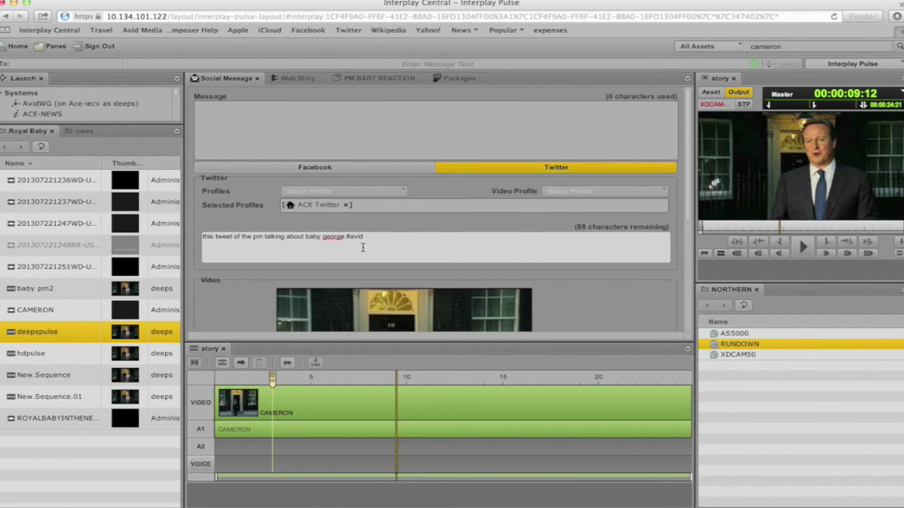
{"action": "scroll", "coordinate": [364, 250], "scroll_direction": "down", "scroll_amount": 1}
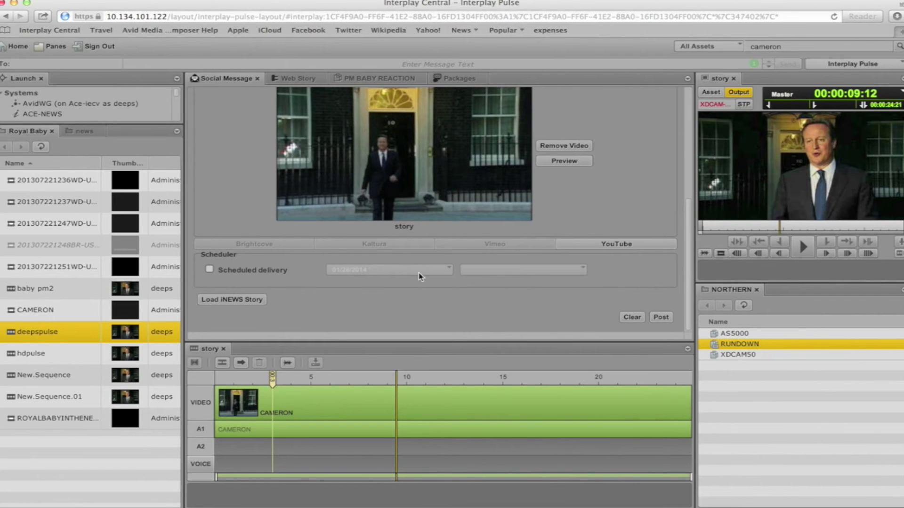
{"action": "left_click", "coordinate": [661, 319]}
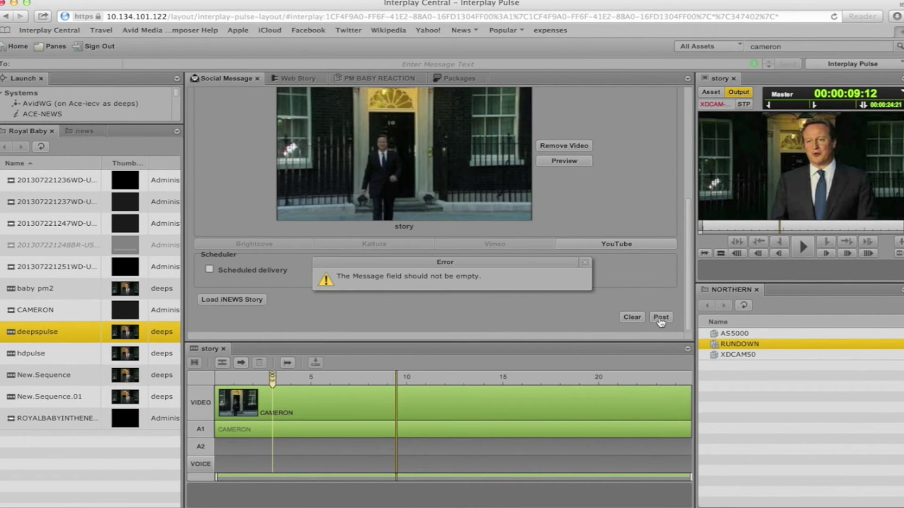
Step: Dismiss the error, enter 'pm' as the message and post the Twitter message with its video
{"action": "left_click", "coordinate": [584, 263]}
{"action": "scroll", "coordinate": [366, 236], "scroll_direction": "up", "scroll_amount": 6}
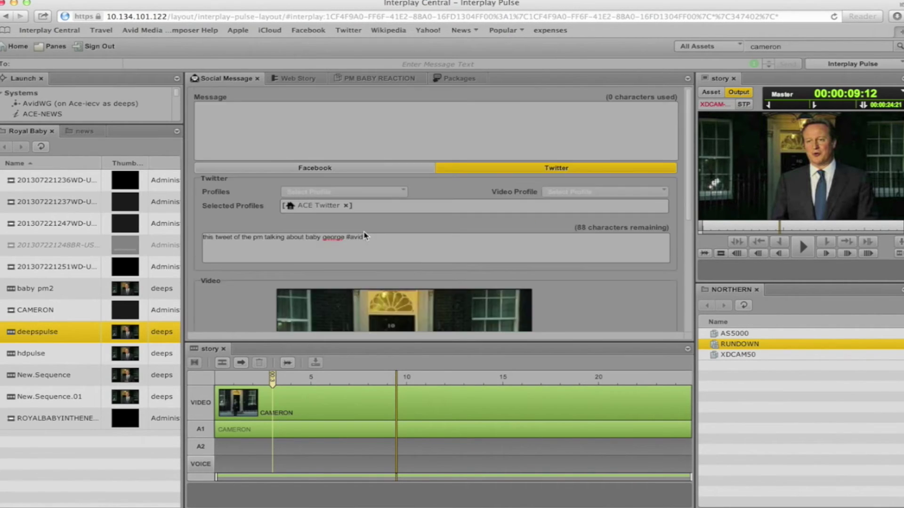
{"action": "left_click", "coordinate": [317, 120]}
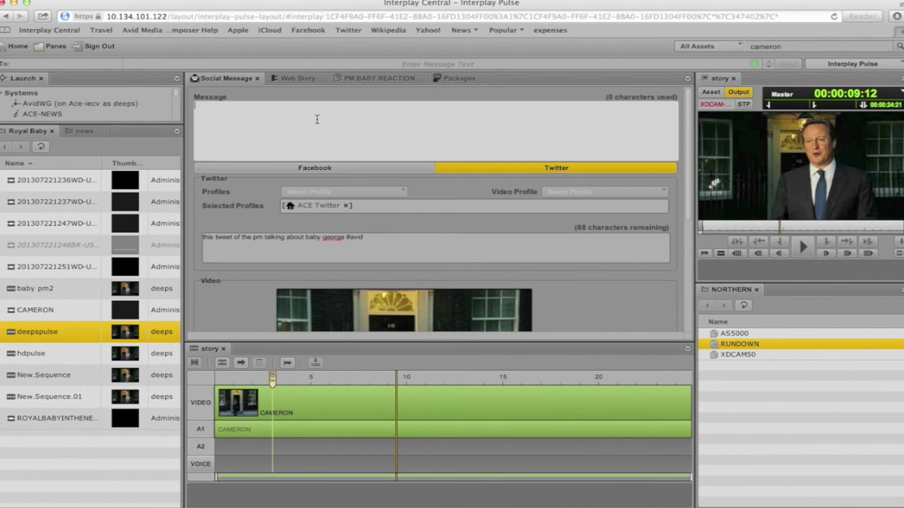
{"action": "type", "text": "pm"}
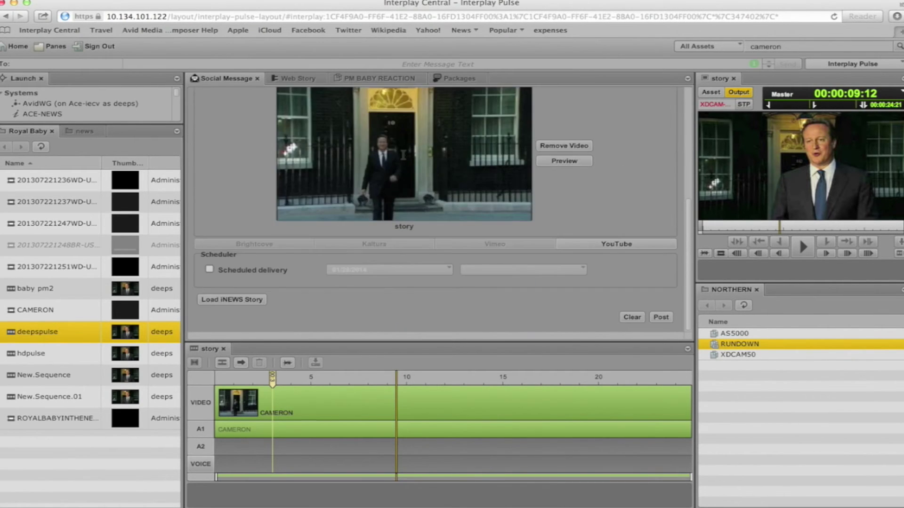
{"action": "scroll", "coordinate": [513, 226], "scroll_direction": "down", "scroll_amount": 5}
{"action": "left_click", "coordinate": [661, 318]}
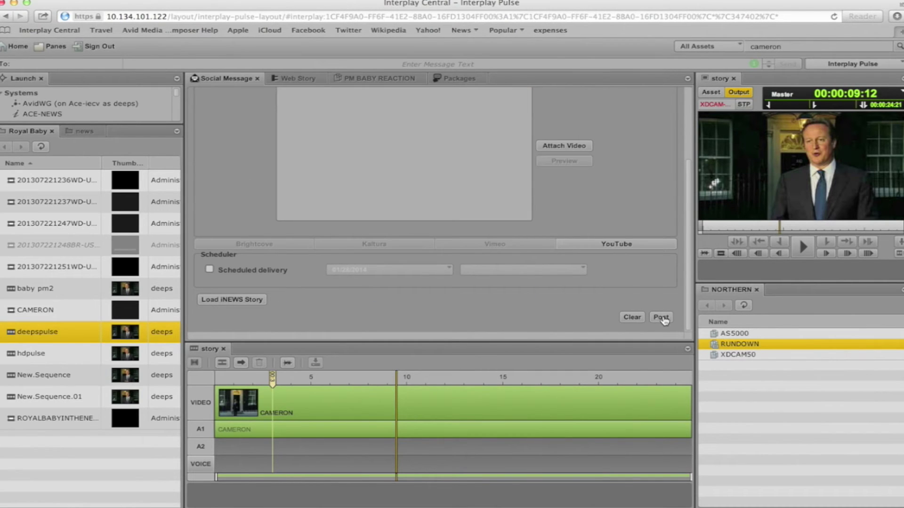
{"action": "scroll", "coordinate": [506, 157], "scroll_direction": "up", "scroll_amount": 5}
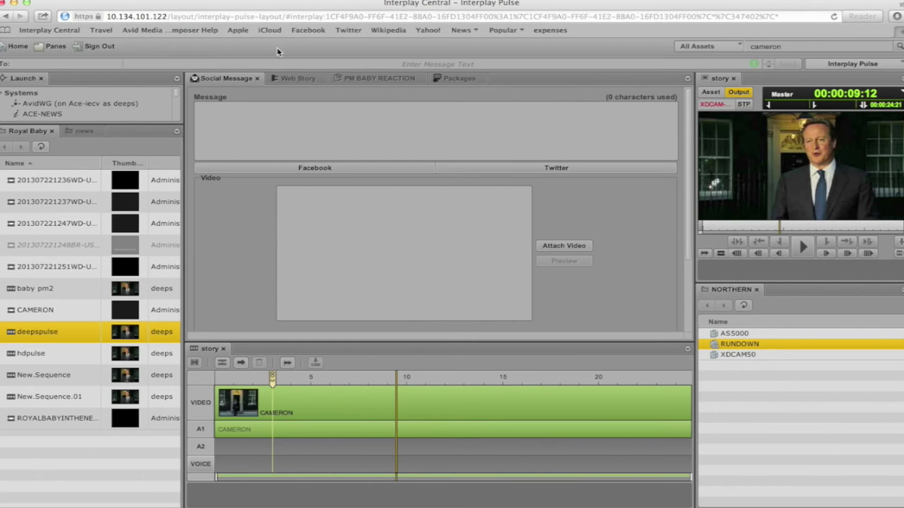
Step: Go to the PM BABY REACTION rundown and select the CHANNEL9 story
{"action": "left_click", "coordinate": [298, 78]}
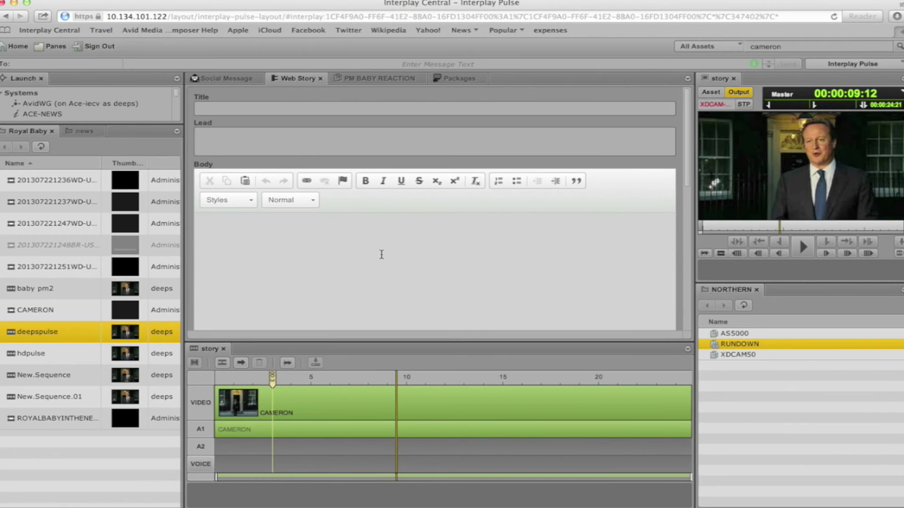
{"action": "left_click", "coordinate": [382, 81]}
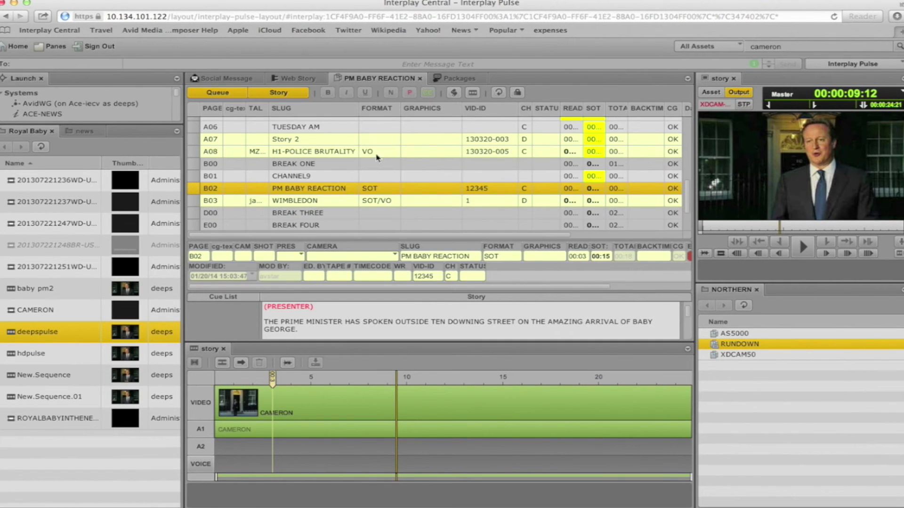
{"action": "key", "text": "Up"}
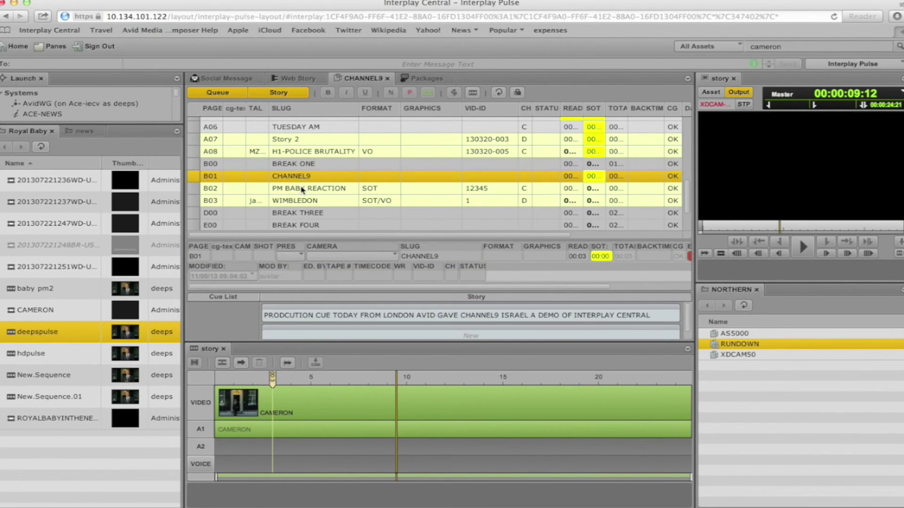
Step: Select B02 PM BABY REACTION and load its title, lead and body text into the web story
{"action": "left_click", "coordinate": [301, 188]}
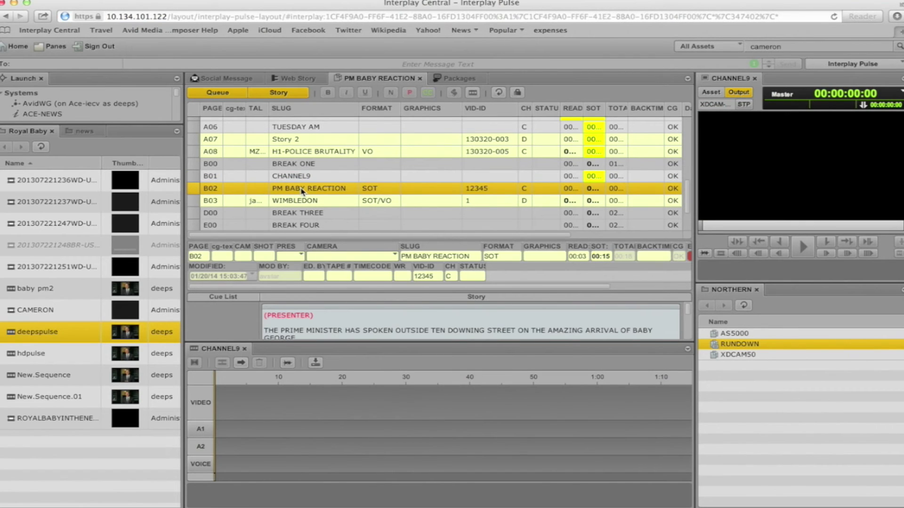
{"action": "left_click", "coordinate": [303, 83]}
{"action": "scroll", "coordinate": [474, 236], "scroll_direction": "down", "scroll_amount": 10}
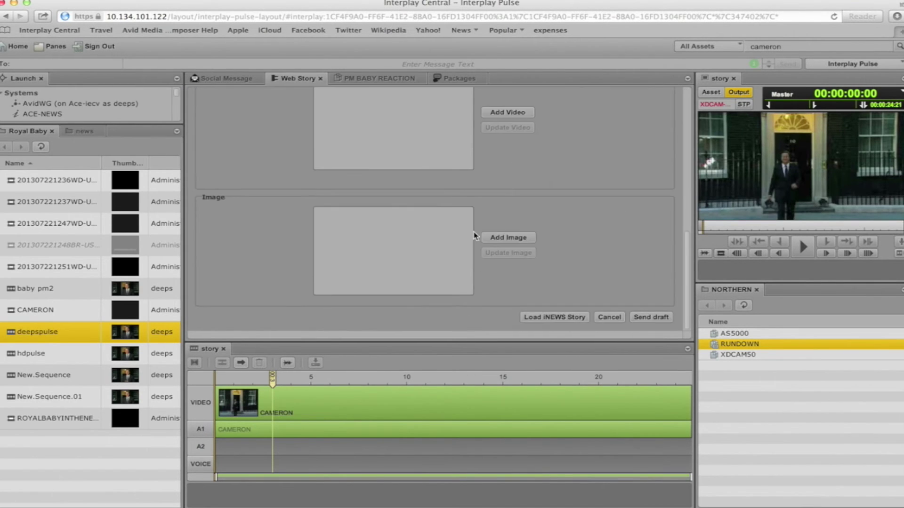
{"action": "left_click", "coordinate": [547, 318]}
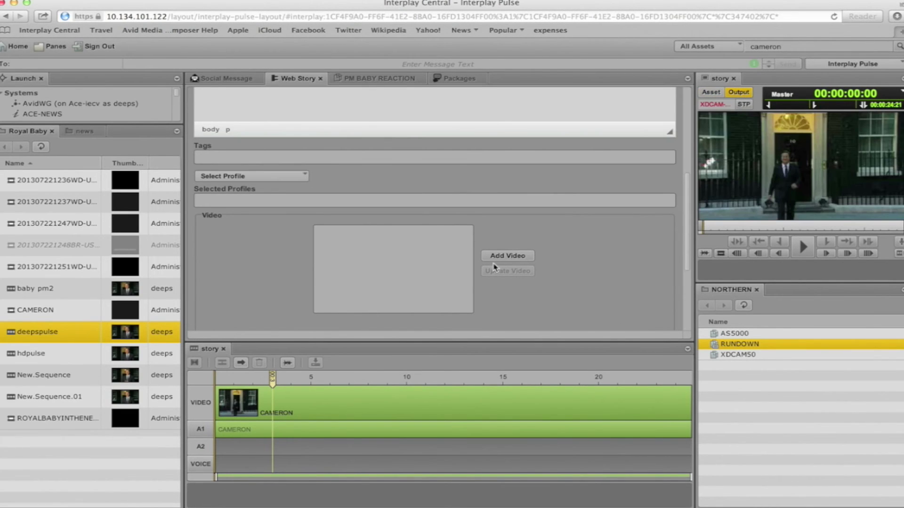
Step: Attach the 'story' video to the web story
{"action": "left_click", "coordinate": [512, 257]}
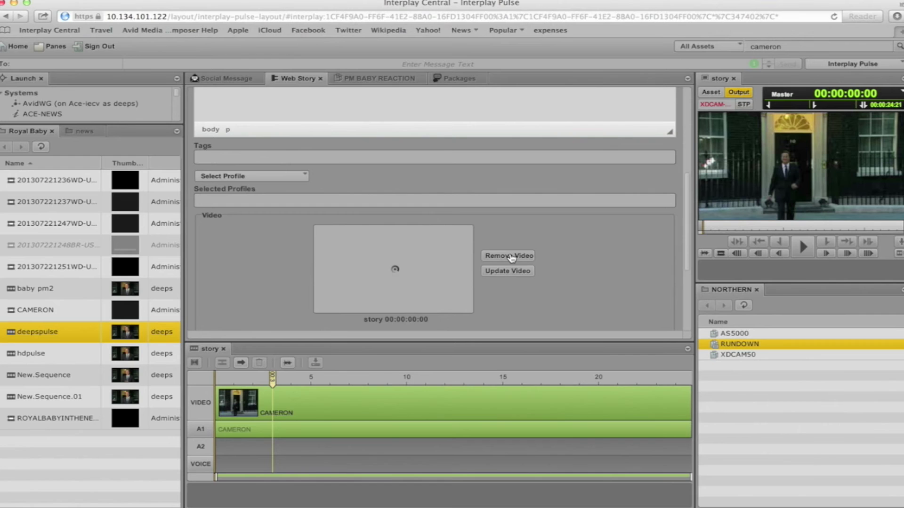
{"action": "left_click", "coordinate": [512, 257]}
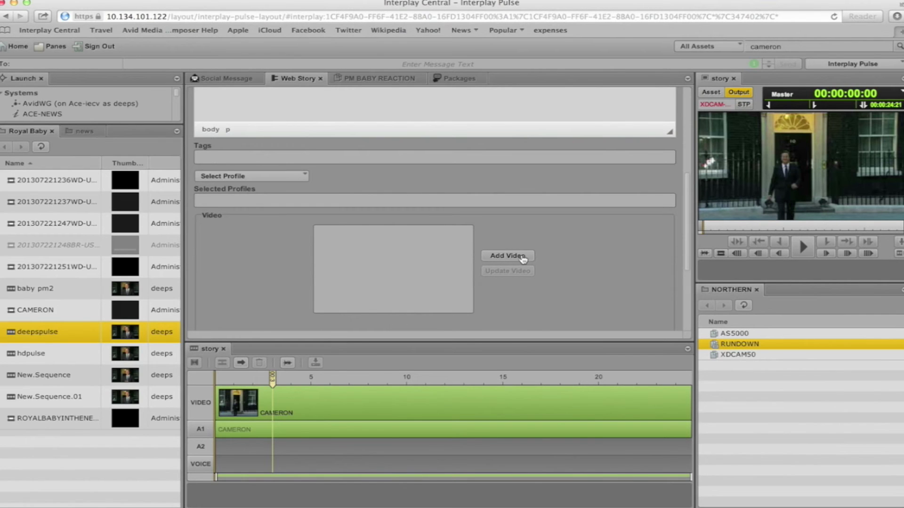
{"action": "left_click", "coordinate": [523, 258]}
{"action": "scroll", "coordinate": [518, 257], "scroll_direction": "up", "scroll_amount": 5}
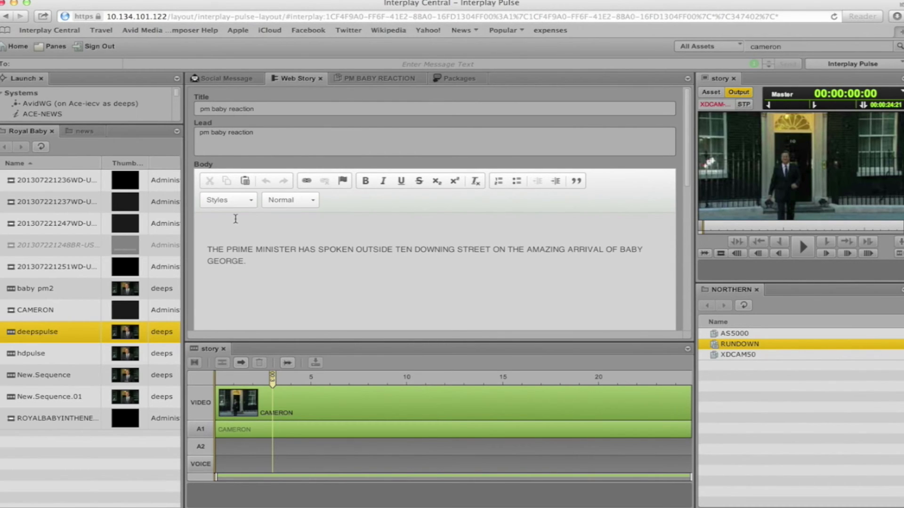
{"action": "scroll", "coordinate": [457, 143], "scroll_direction": "down", "scroll_amount": 10}
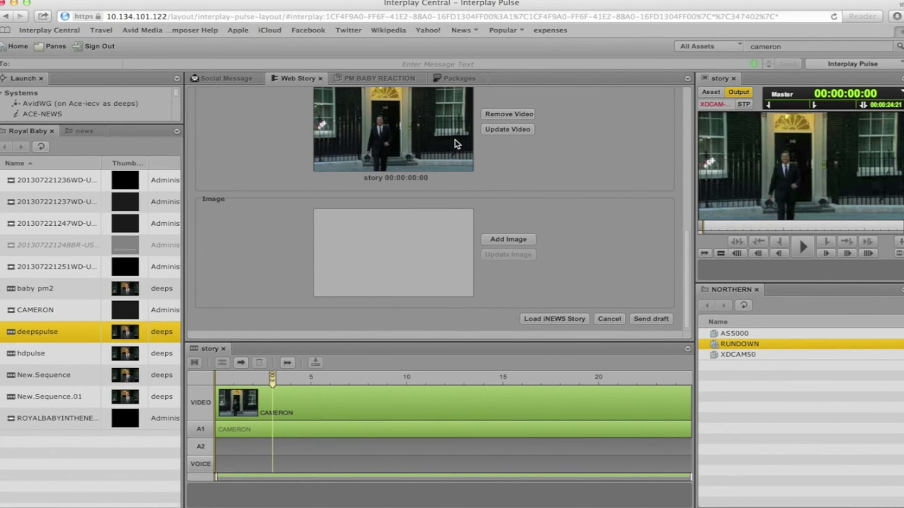
Step: Set the web story image to a close-up frame of Cameron speaking from the player
{"action": "left_click", "coordinate": [508, 241]}
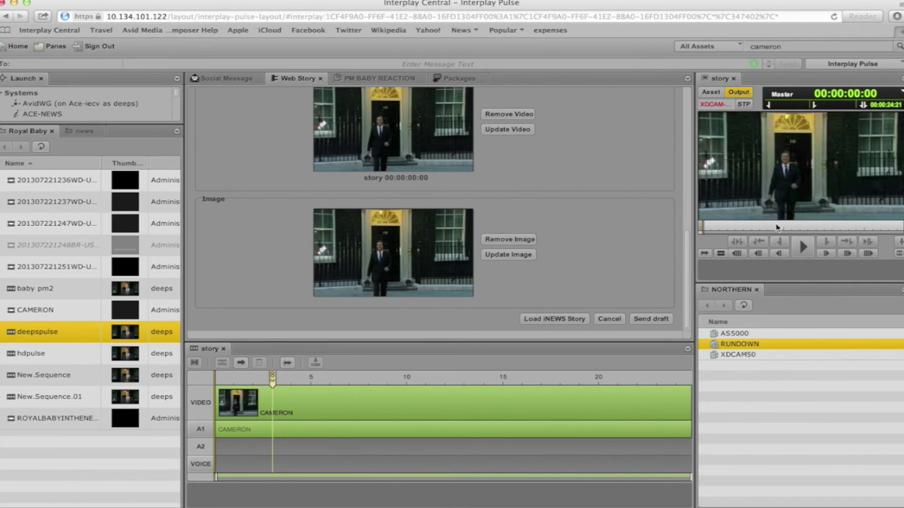
{"action": "mouse_move", "coordinate": [762, 228]}
{"action": "left_mouse_down"}
{"action": "mouse_move", "coordinate": [772, 229]}
{"action": "mouse_move", "coordinate": [762, 230]}
{"action": "left_mouse_up"}
{"action": "left_click", "coordinate": [511, 255]}
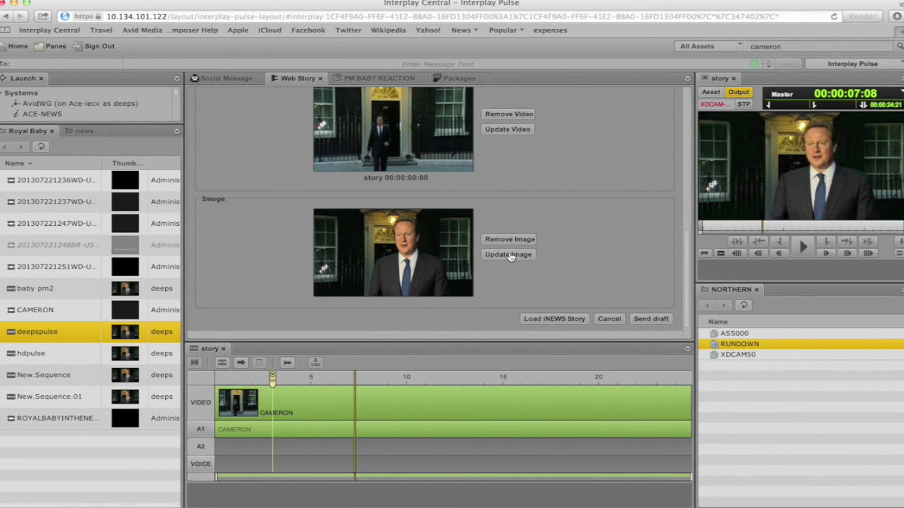
{"action": "scroll", "coordinate": [625, 208], "scroll_direction": "up", "scroll_amount": 5}
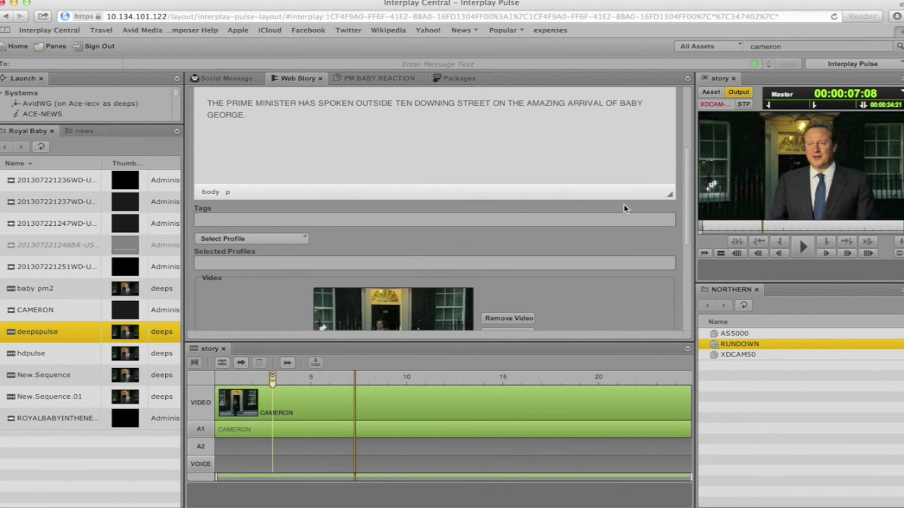
{"action": "left_click", "coordinate": [263, 239]}
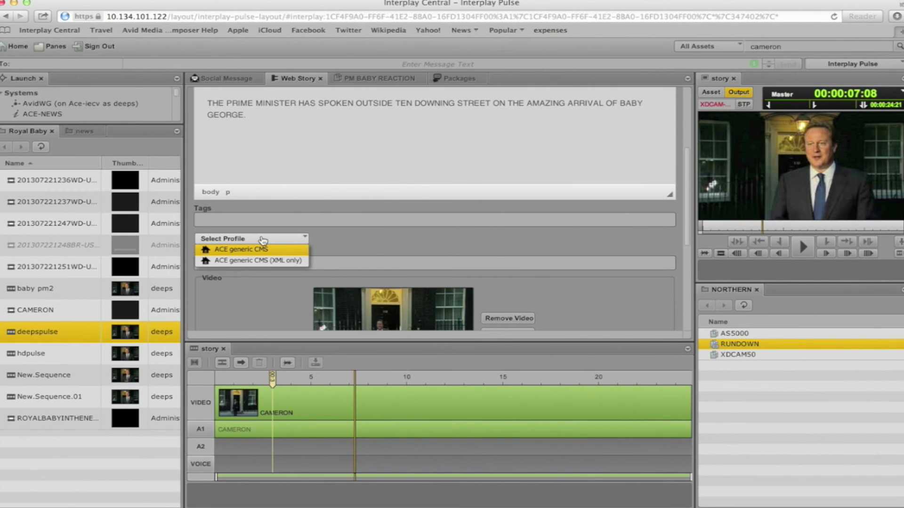
Step: Save the web story as a draft under the ACE generic CMS profile and dismiss the confirmation
{"action": "left_click", "coordinate": [260, 251]}
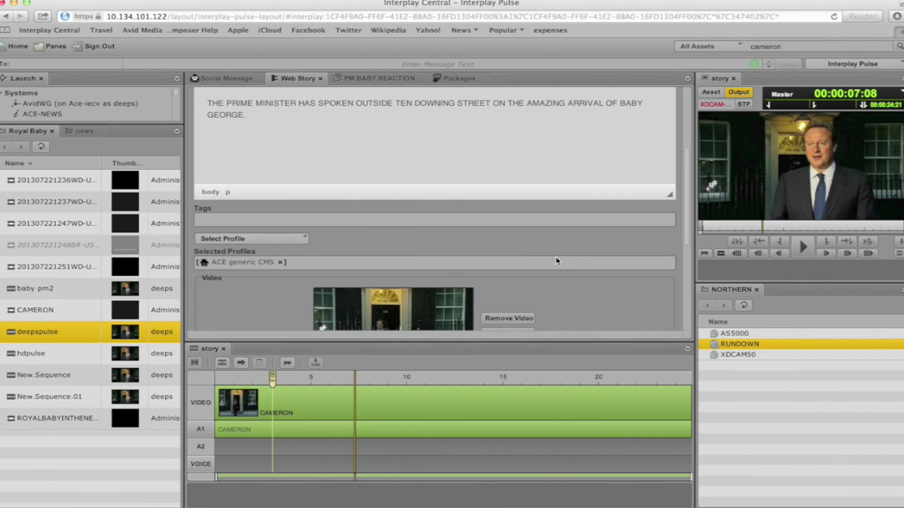
{"action": "scroll", "coordinate": [557, 259], "scroll_direction": "down", "scroll_amount": 5}
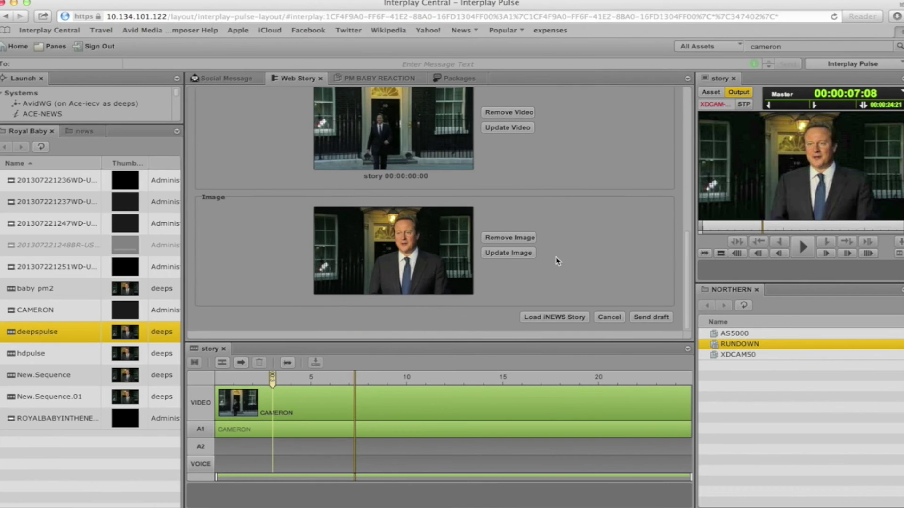
{"action": "left_click", "coordinate": [644, 322]}
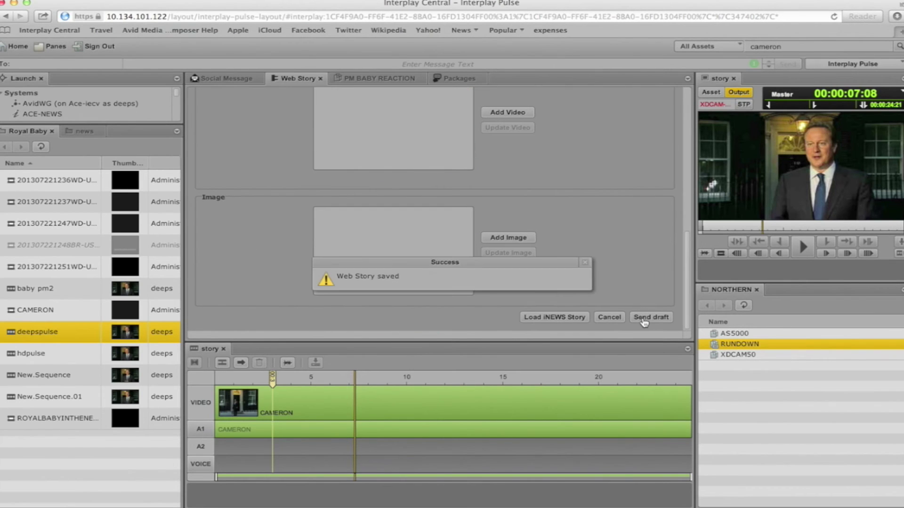
{"action": "left_click", "coordinate": [585, 263]}
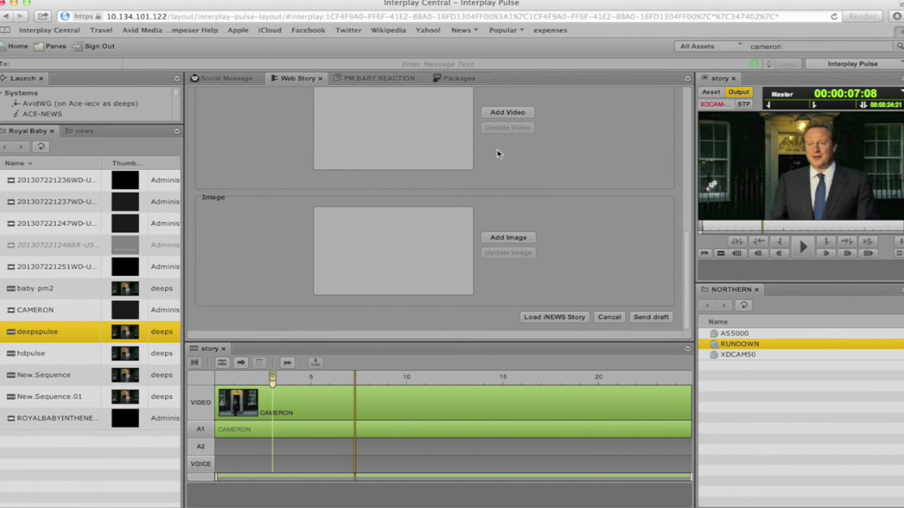
{"action": "scroll", "coordinate": [407, 200], "scroll_direction": "up", "scroll_amount": 10}
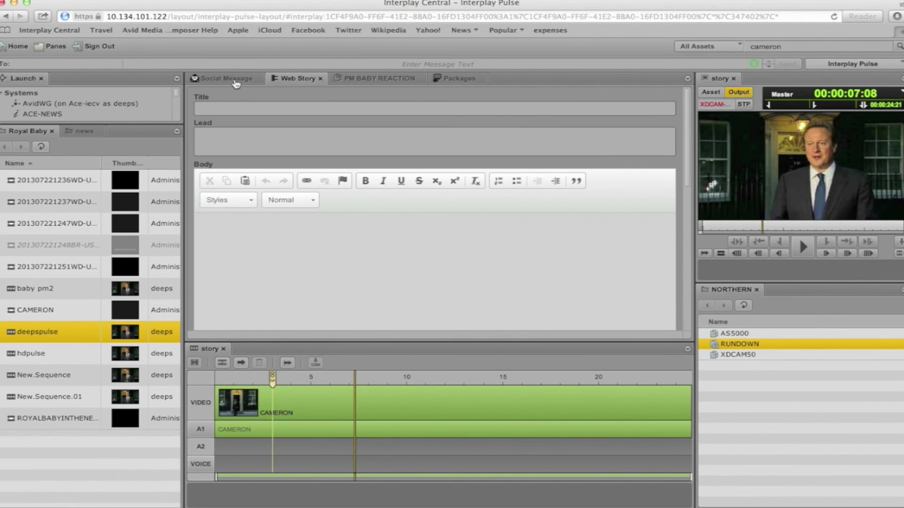
Step: Load and refresh the pending packages in the Packages tab, then edit the pm Twitter package
{"action": "left_click", "coordinate": [232, 81]}
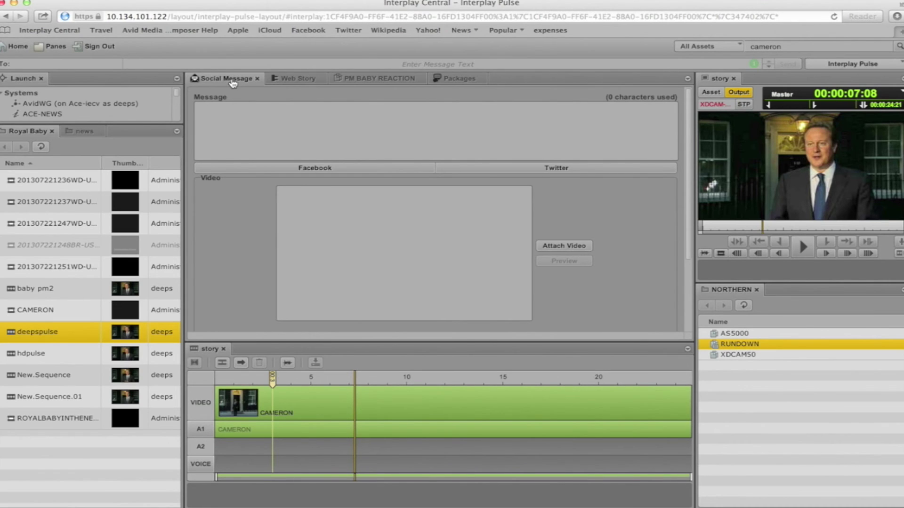
{"action": "left_click", "coordinate": [458, 80]}
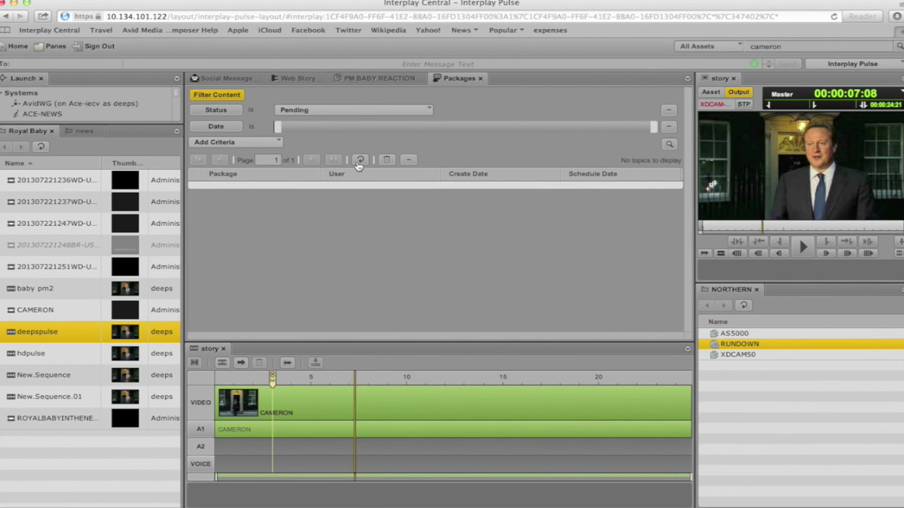
{"action": "left_click", "coordinate": [232, 101]}
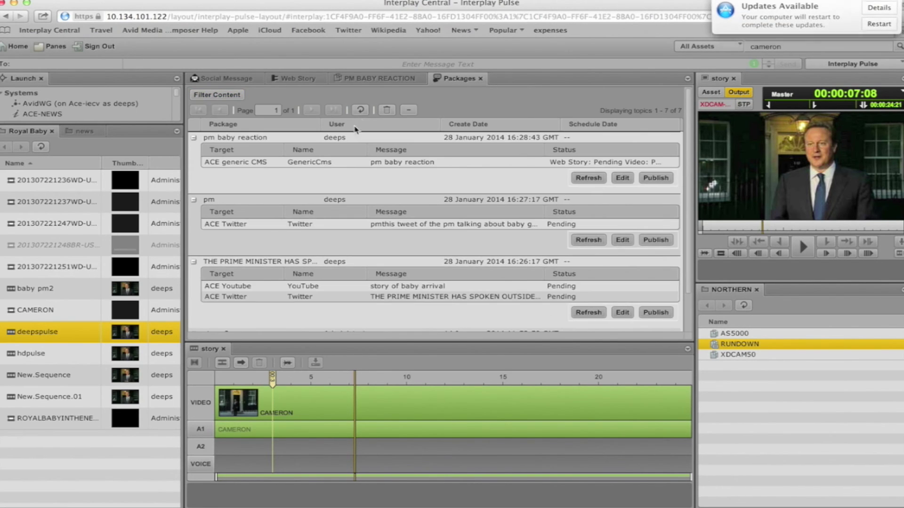
{"action": "left_click", "coordinate": [360, 109]}
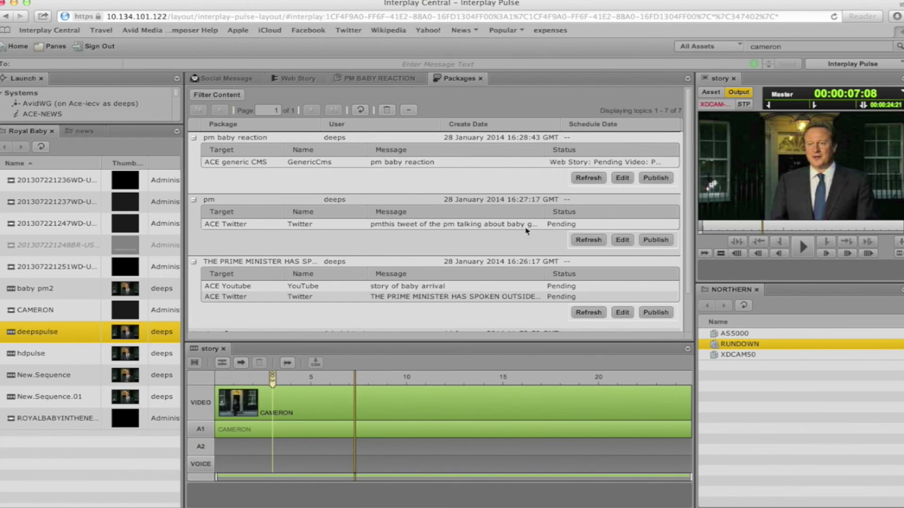
{"action": "left_click", "coordinate": [627, 241]}
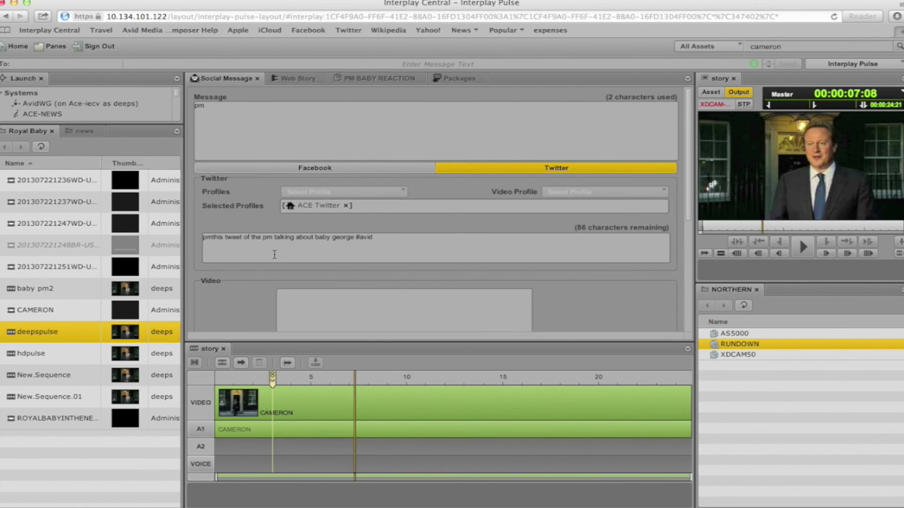
Step: Reword the pm tweet to 'prime minister talking about baby george #avid' and update the package
{"action": "scroll", "coordinate": [442, 260], "scroll_direction": "down", "scroll_amount": 5}
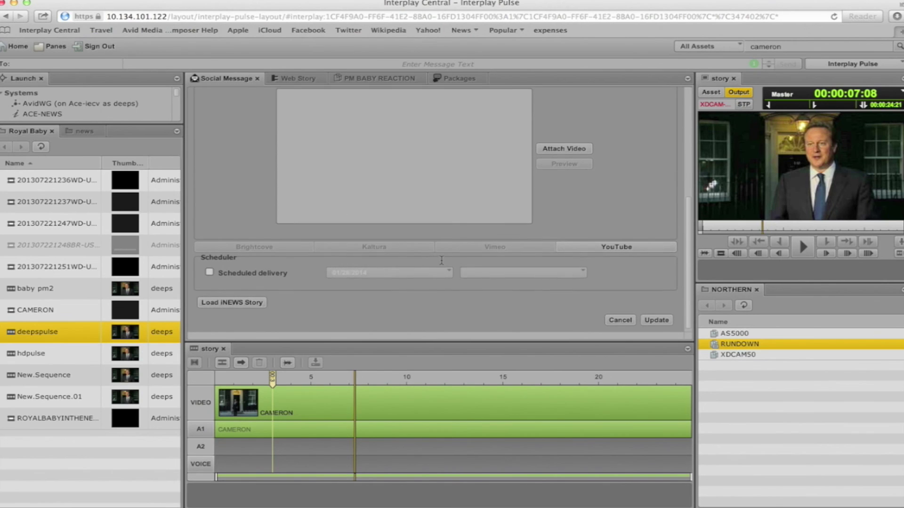
{"action": "scroll", "coordinate": [441, 260], "scroll_direction": "up", "scroll_amount": 5}
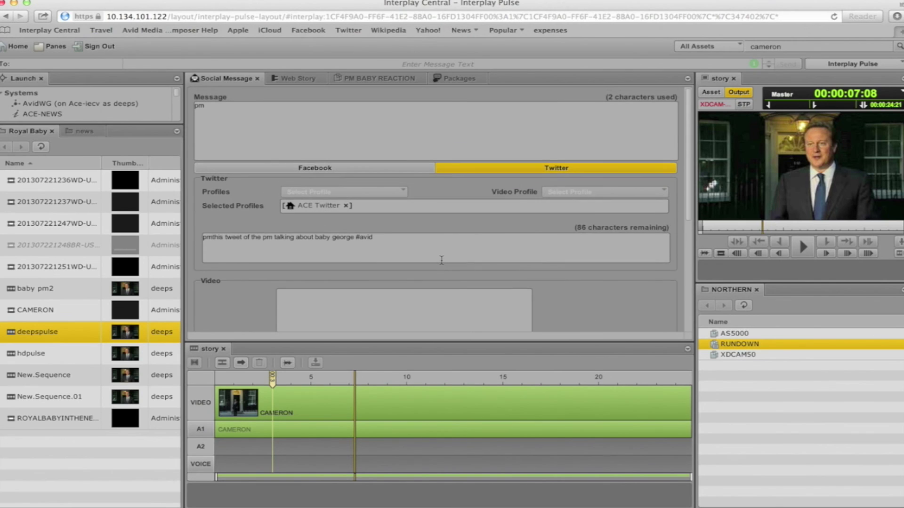
{"action": "left_click", "coordinate": [212, 238]}
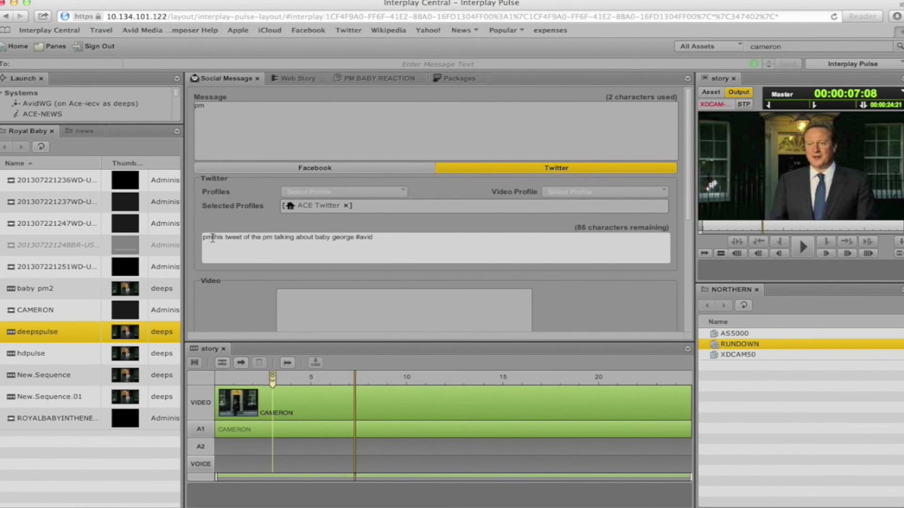
{"action": "key", "text": "BackSpace"}
{"action": "key", "text": "BackSpace"}
{"action": "type", "text": "prime mini"}
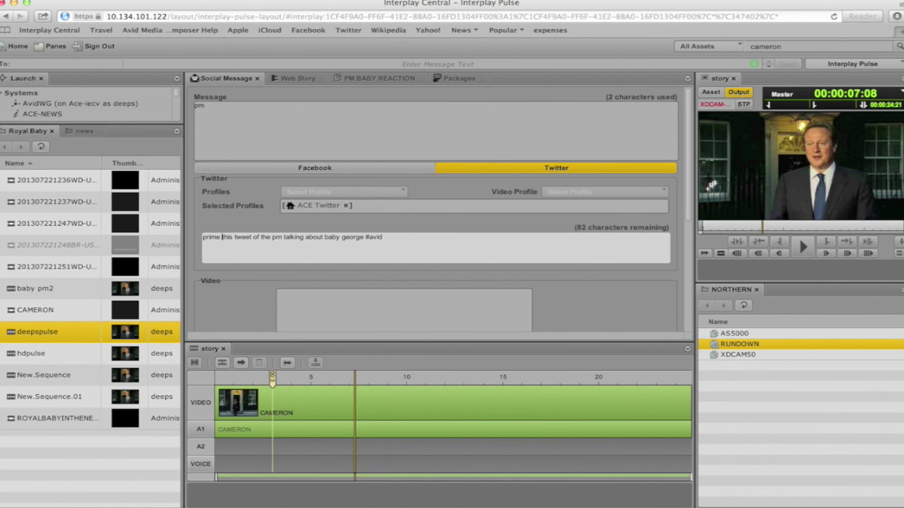
{"action": "type", "text": "ster"}
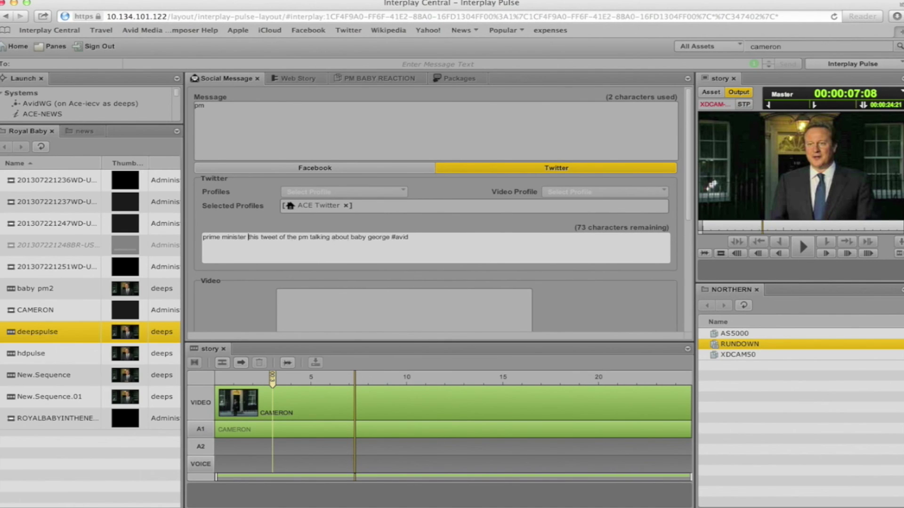
{"action": "key", "text": "Right"}
{"action": "key", "text": "Right"}
{"action": "key", "text": "Right"}
{"action": "key", "text": "Right"}
{"action": "key", "text": "BackSpace"}
{"action": "key", "text": "BackSpace"}
{"action": "key", "text": "BackSpace"}
{"action": "key", "text": "BackSpace"}
{"action": "key", "text": "BackSpace"}
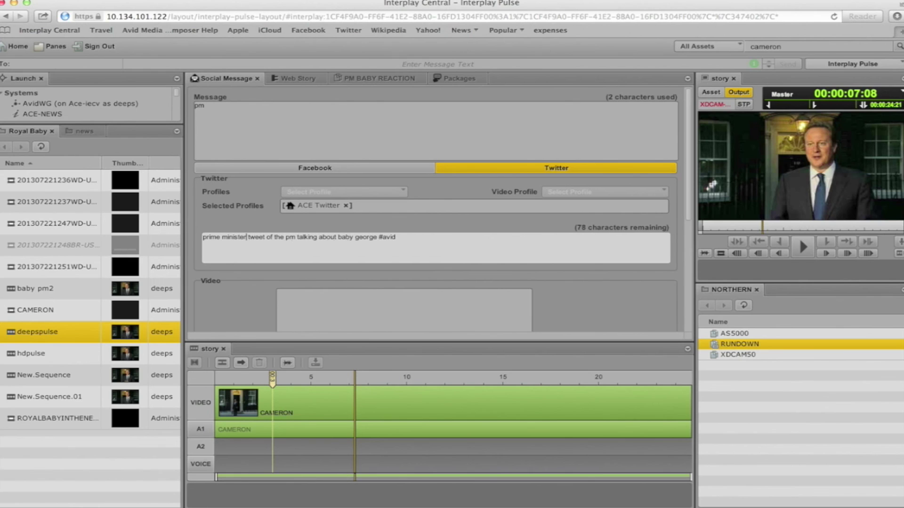
{"action": "left_click", "coordinate": [259, 237]}
{"action": "key", "text": "Delete"}
{"action": "key", "text": "Delete"}
{"action": "key", "text": "Delete"}
{"action": "key", "text": "Delete"}
{"action": "left_click_drag", "start_coordinate": [284, 237], "coordinate": [249, 238]}
{"action": "key", "text": "BackSpace"}
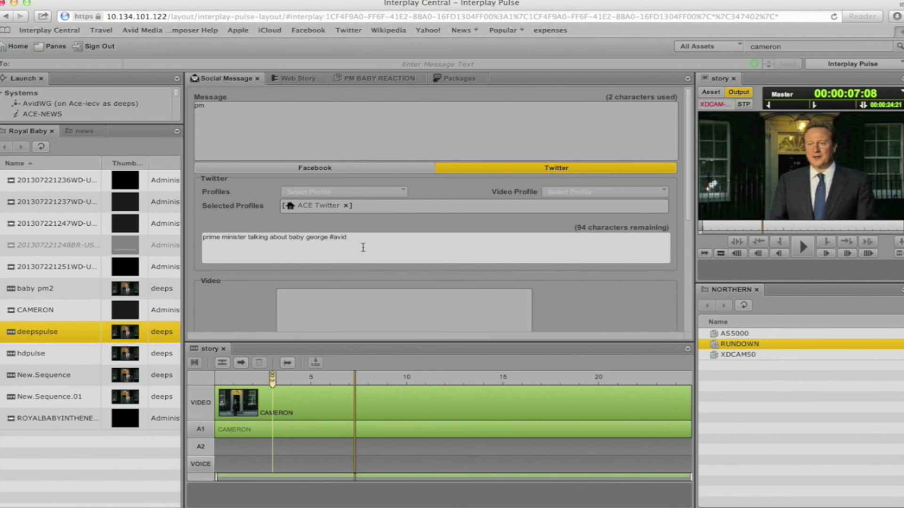
{"action": "scroll", "coordinate": [525, 226], "scroll_direction": "down", "scroll_amount": 5}
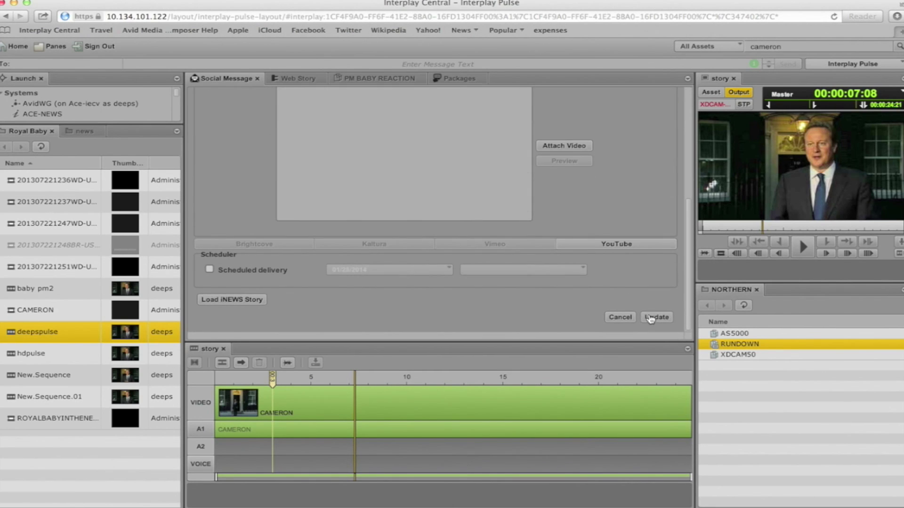
{"action": "left_click", "coordinate": [653, 318]}
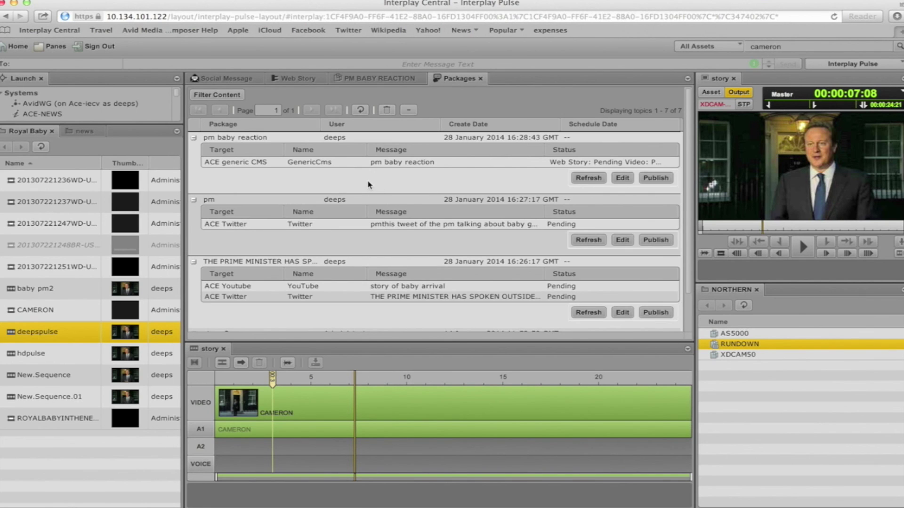
Step: Refresh the package list and review the web story package's status details
{"action": "left_click", "coordinate": [361, 111]}
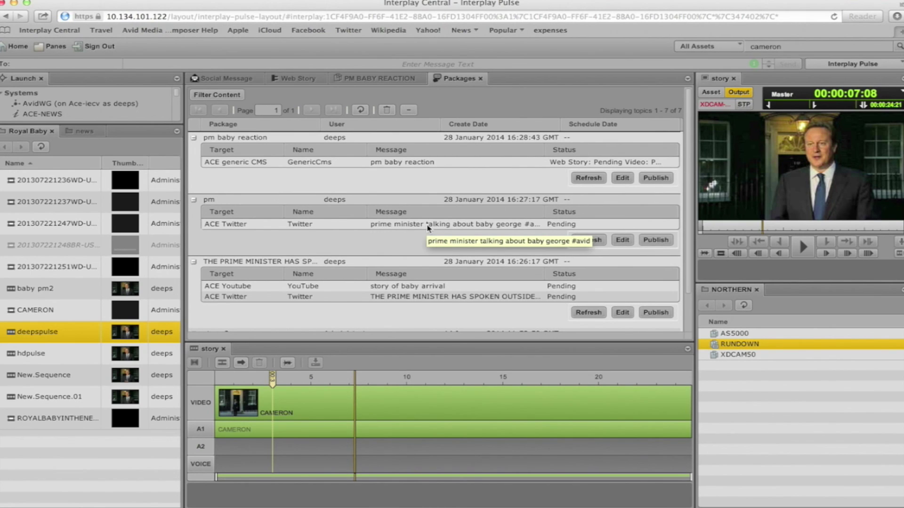
{"action": "left_click", "coordinate": [664, 165]}
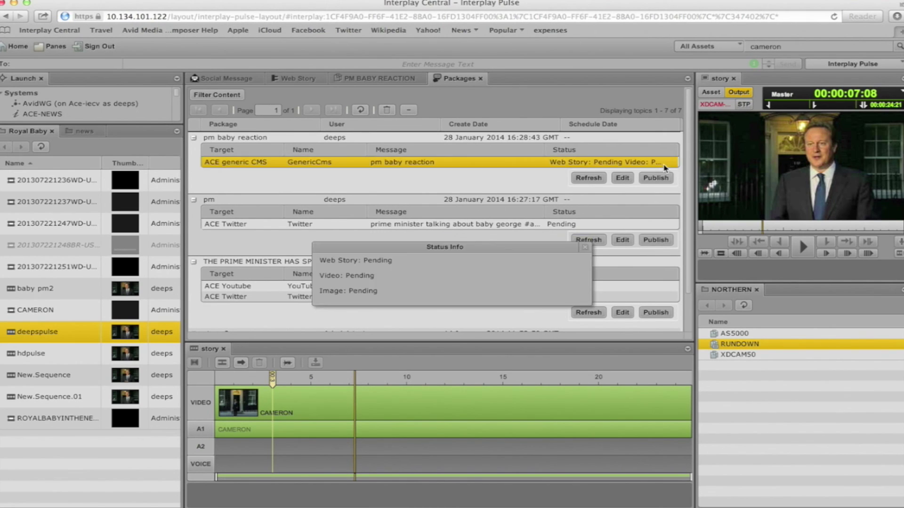
{"action": "left_click", "coordinate": [585, 248]}
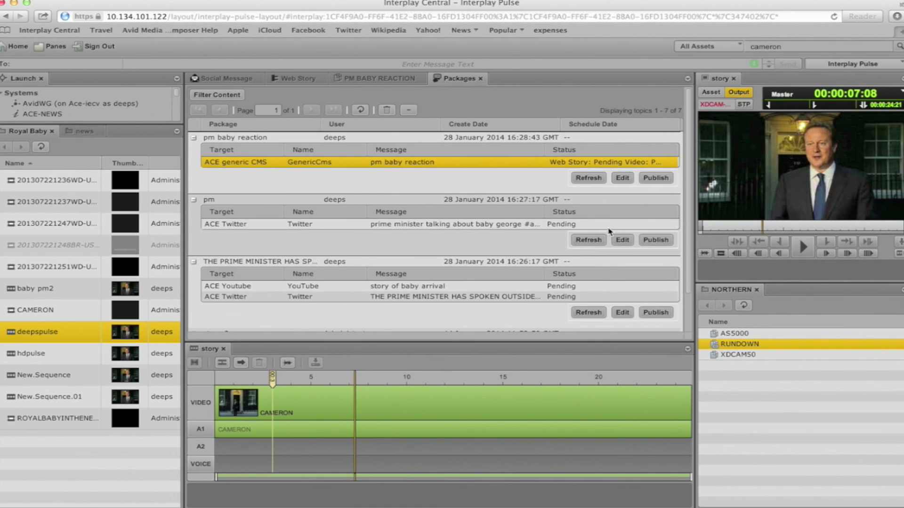
Step: Publish the edited pm tweet package and open the published tweet on Twitter
{"action": "left_click", "coordinate": [657, 242]}
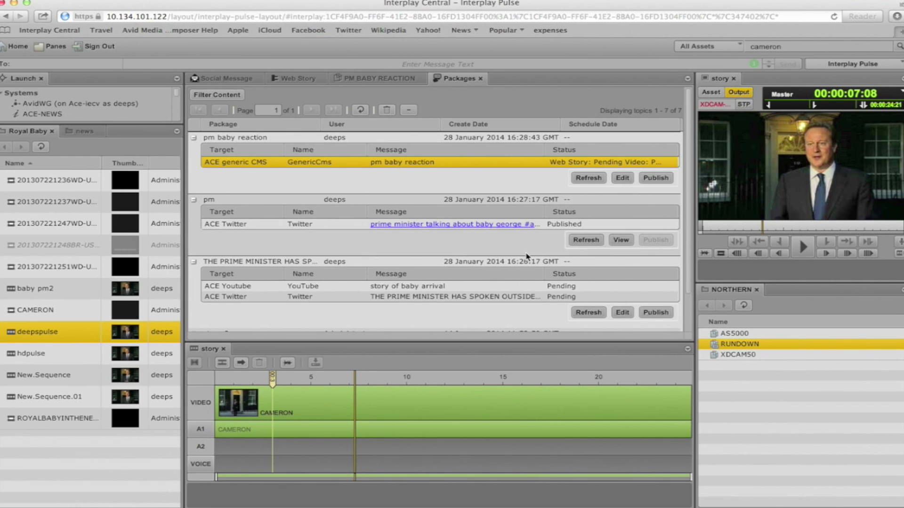
{"action": "scroll", "coordinate": [526, 257], "scroll_direction": "down", "scroll_amount": 1}
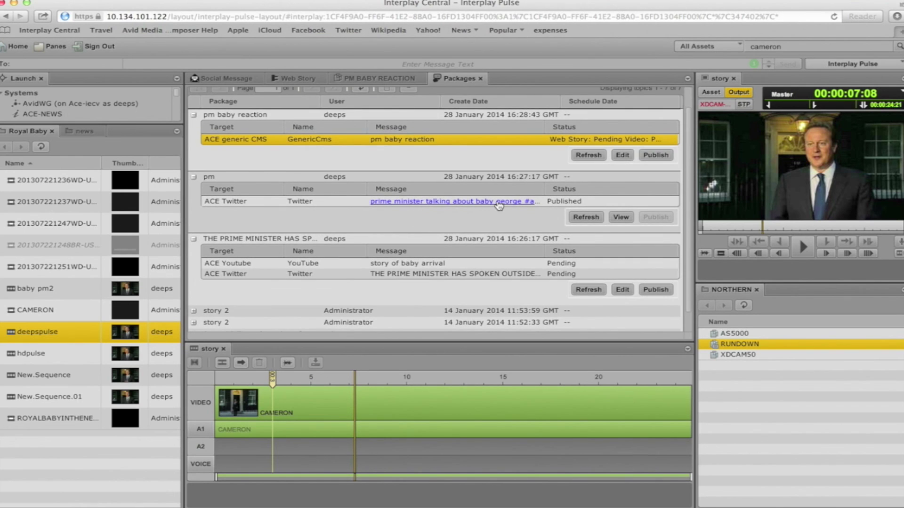
{"action": "scroll", "coordinate": [498, 206], "scroll_direction": "down", "scroll_amount": 1}
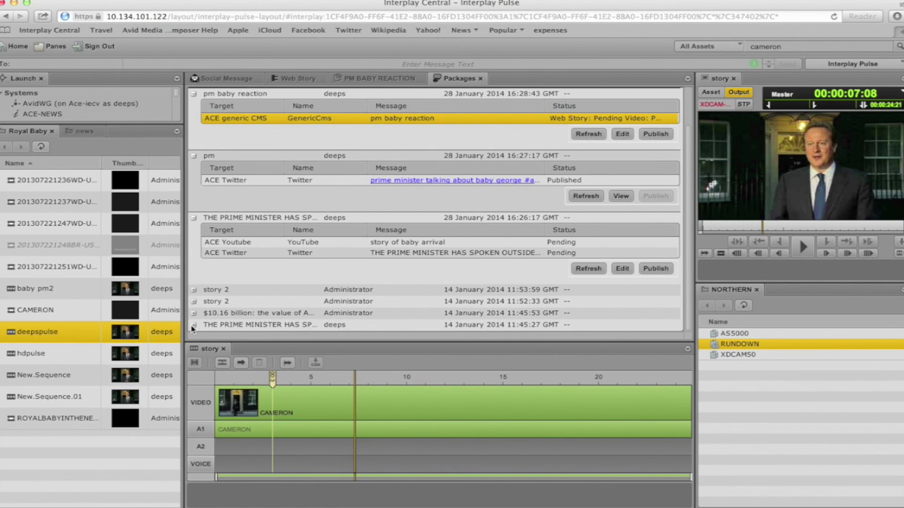
{"action": "scroll", "coordinate": [354, 266], "scroll_direction": "down", "scroll_amount": 3}
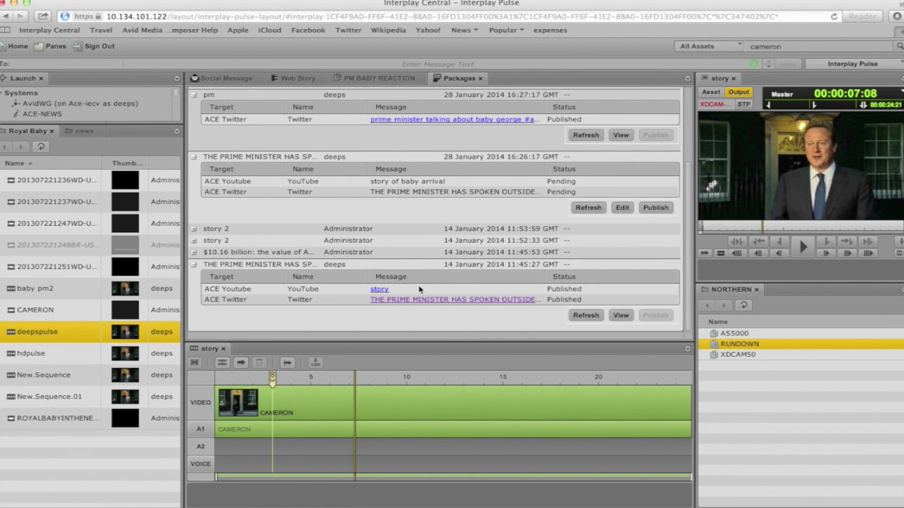
{"action": "left_click", "coordinate": [403, 305]}
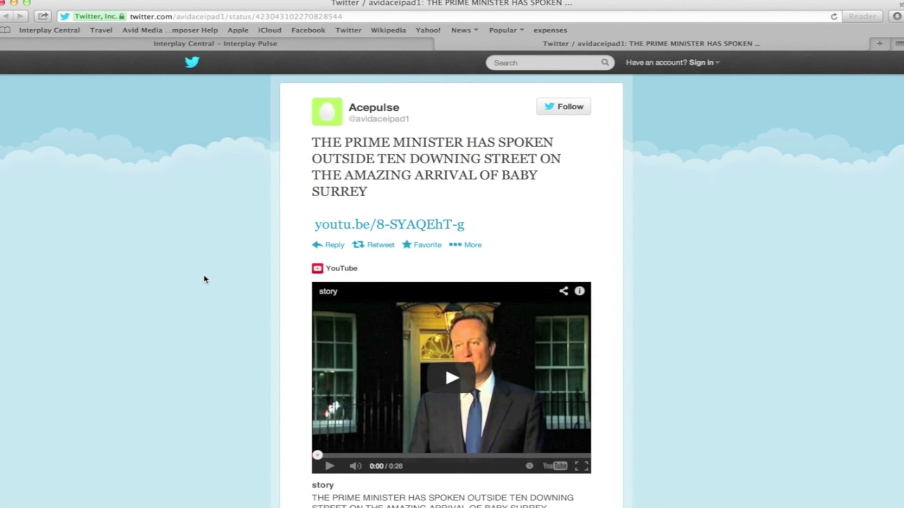
Step: Scroll down the Prime Minister tweet to its embedded 'story' YouTube video
{"action": "scroll", "coordinate": [204, 281], "scroll_direction": "down", "scroll_amount": 5}
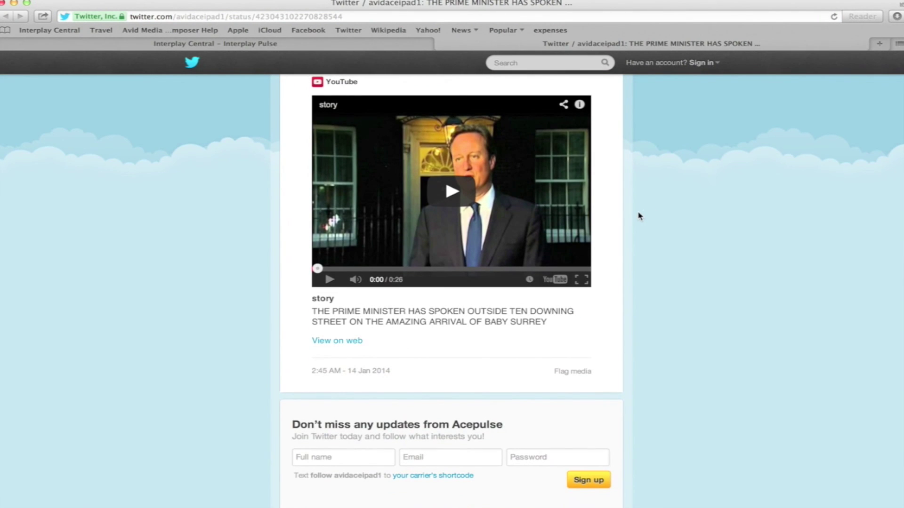